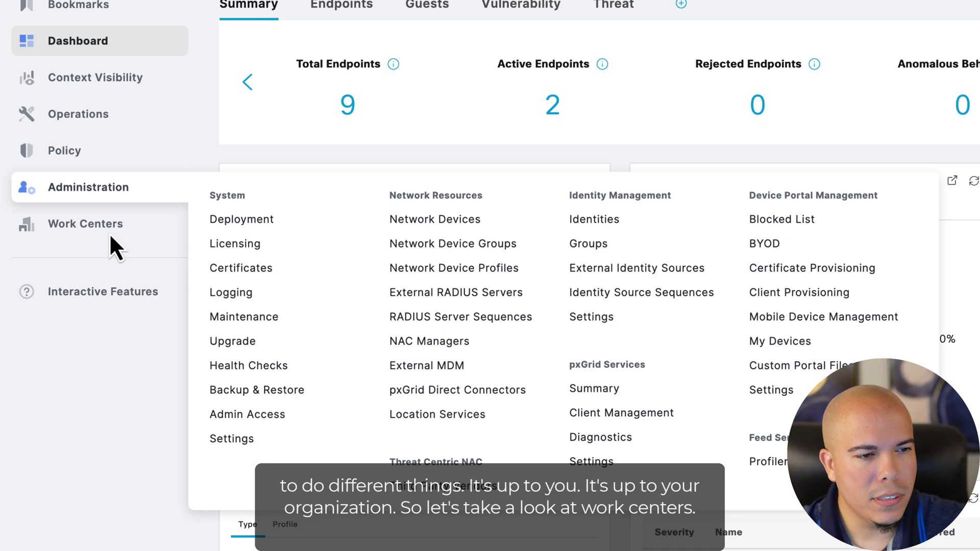
# Step: Open Guest Access Portals & Components, listing the Hotspot, Self-Registered and Sponsored default portals
pyautogui.moveTo(102, 224)
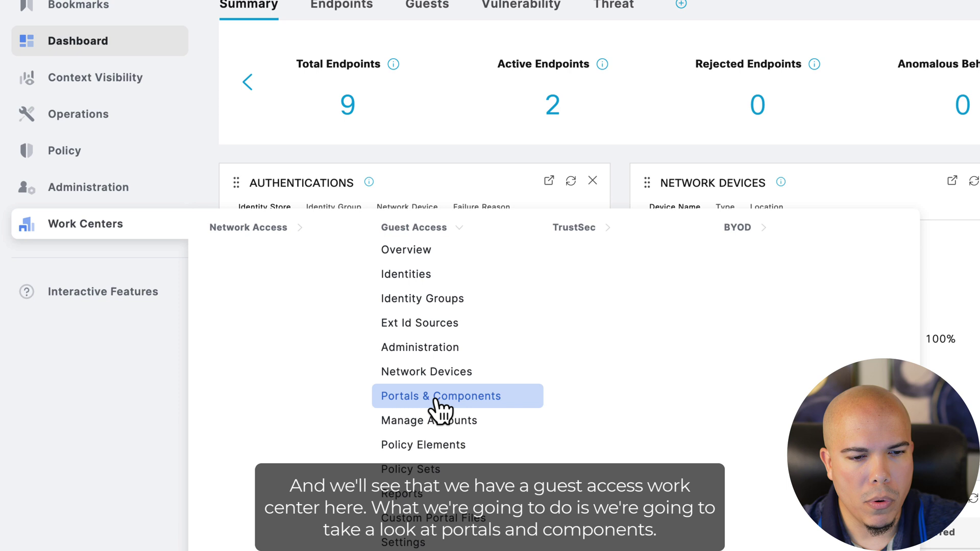
pyautogui.click(411, 397)
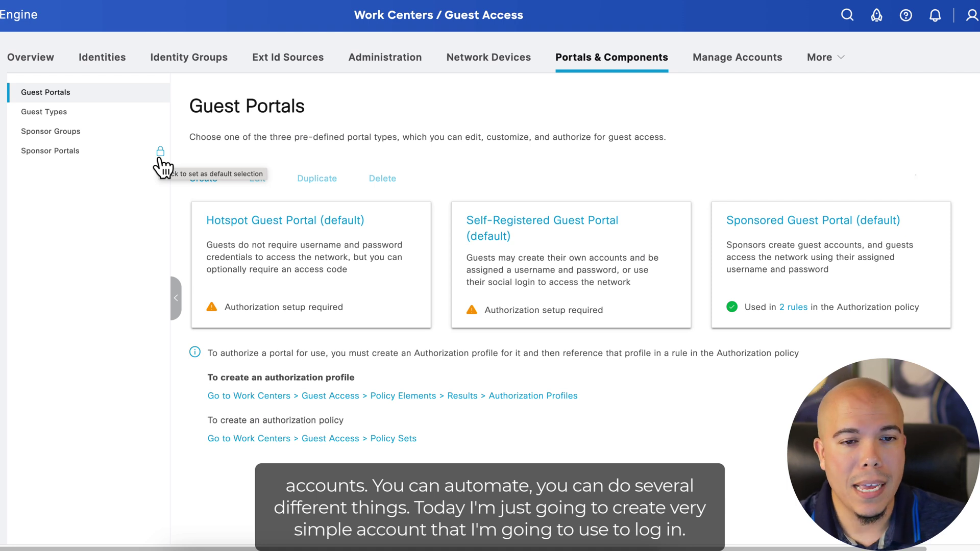
# Step: Open the Sponsor Portal (default) settings from the Sponsor Portals list
pyautogui.click(45, 153)
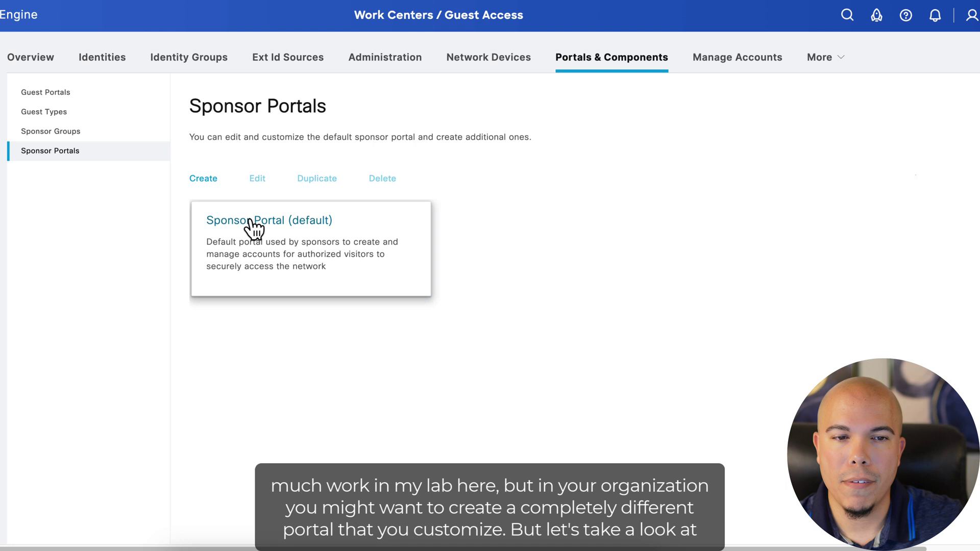
pyautogui.click(252, 221)
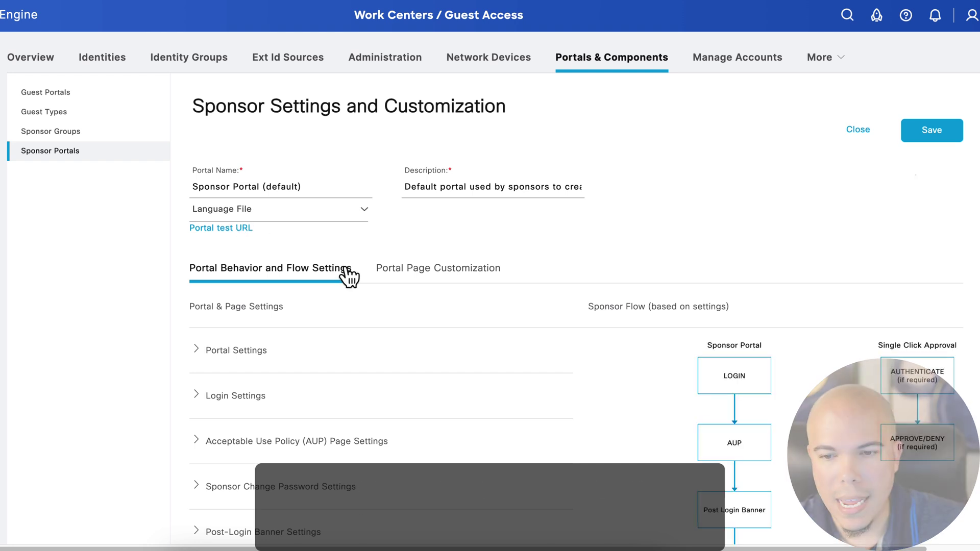
pyautogui.scroll(-1, 344, 273)
pyautogui.scroll(-5, 352, 278)
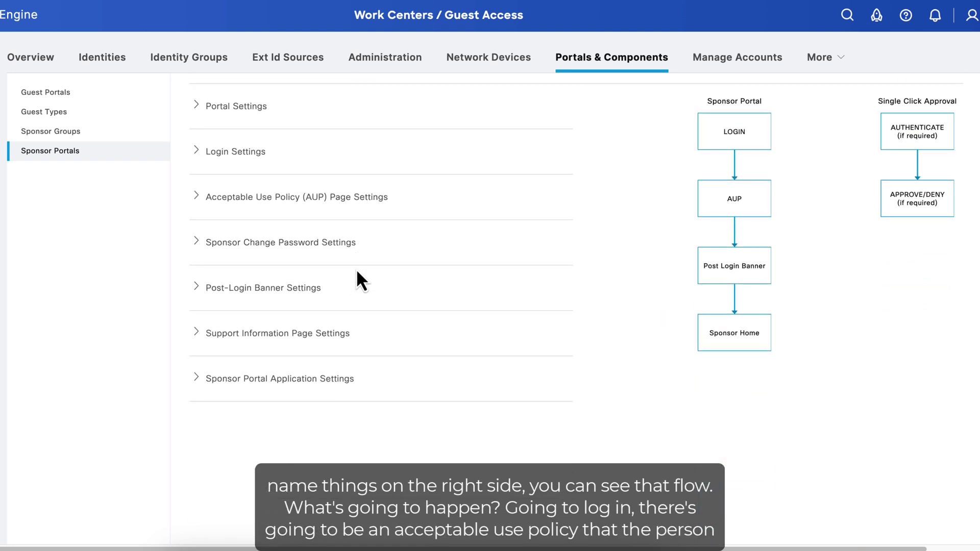
pyautogui.scroll(1, 359, 278)
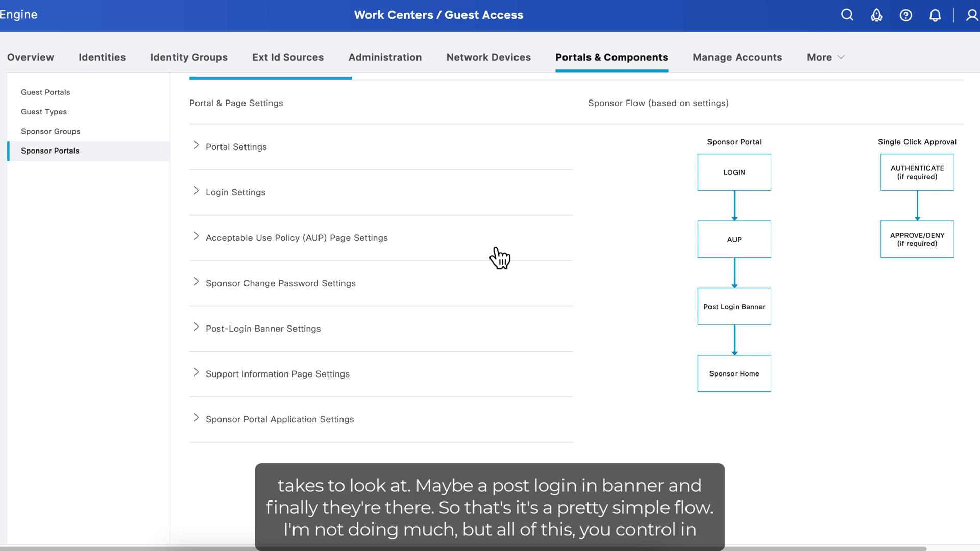
# Step: Expand the Login, AUP Page and Sponsor Change Password settings sections for review
pyautogui.click(197, 194)
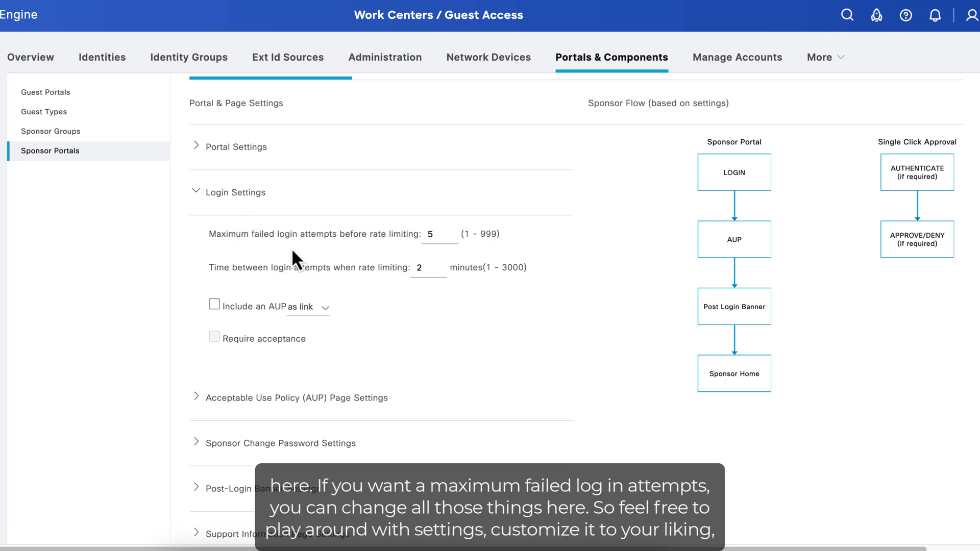
pyautogui.scroll(-2, 292, 249)
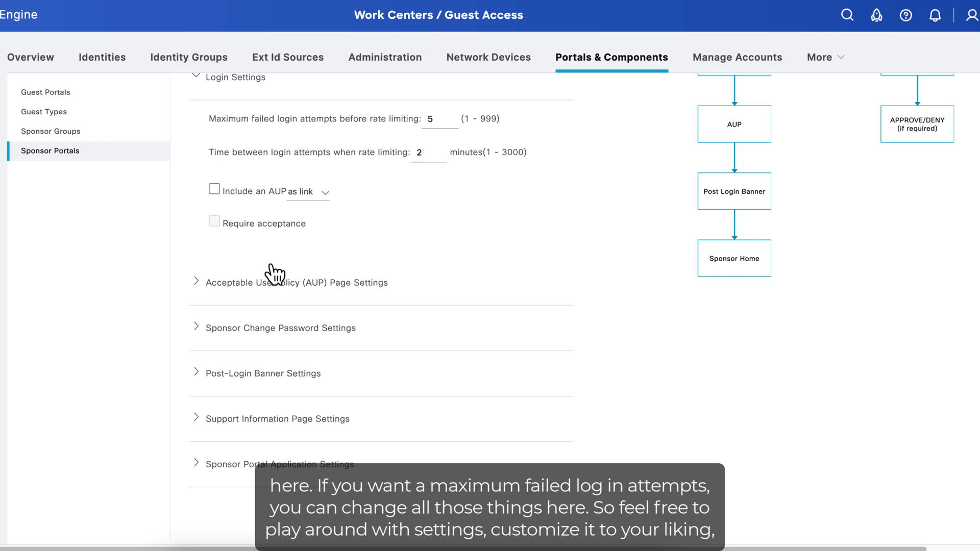
pyautogui.click(202, 282)
pyautogui.scroll(-2, 255, 288)
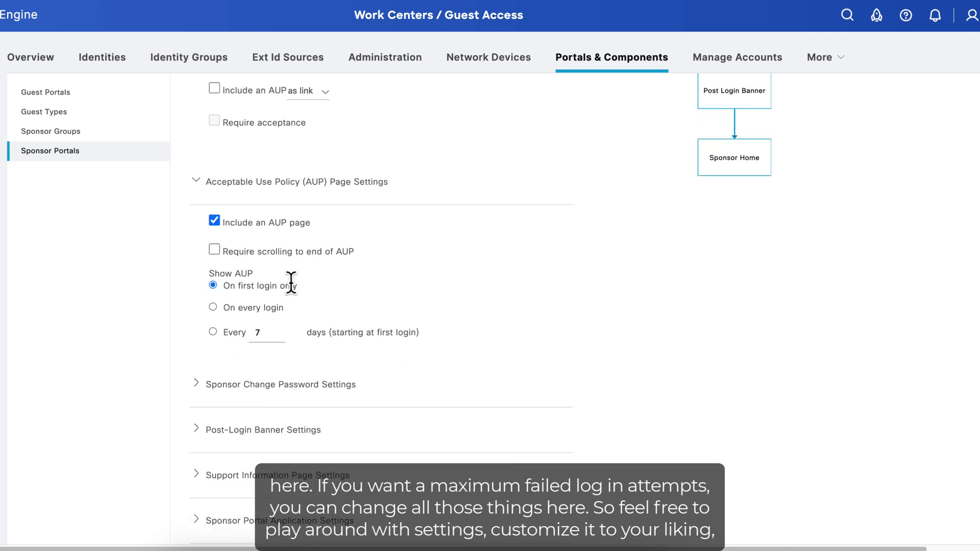
pyautogui.click(249, 386)
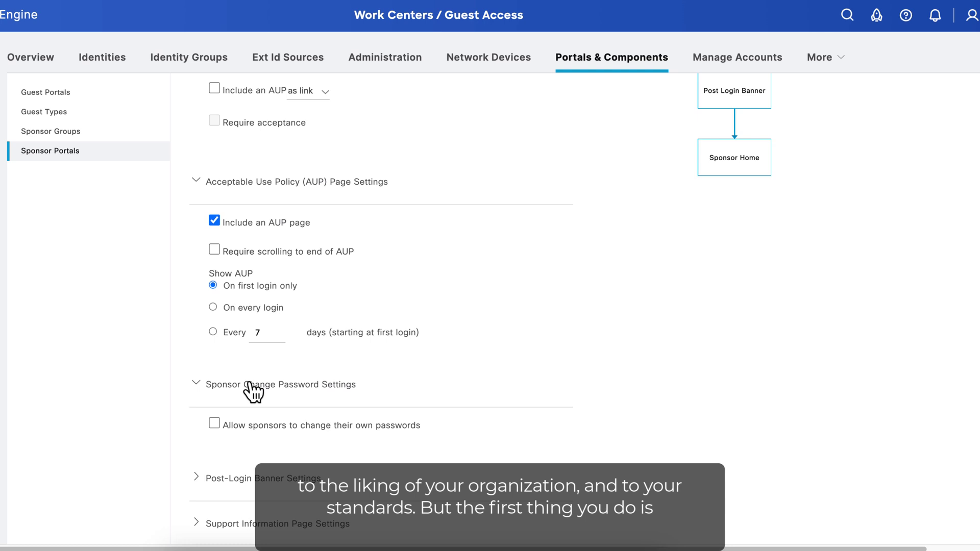
pyautogui.scroll(1, 288, 382)
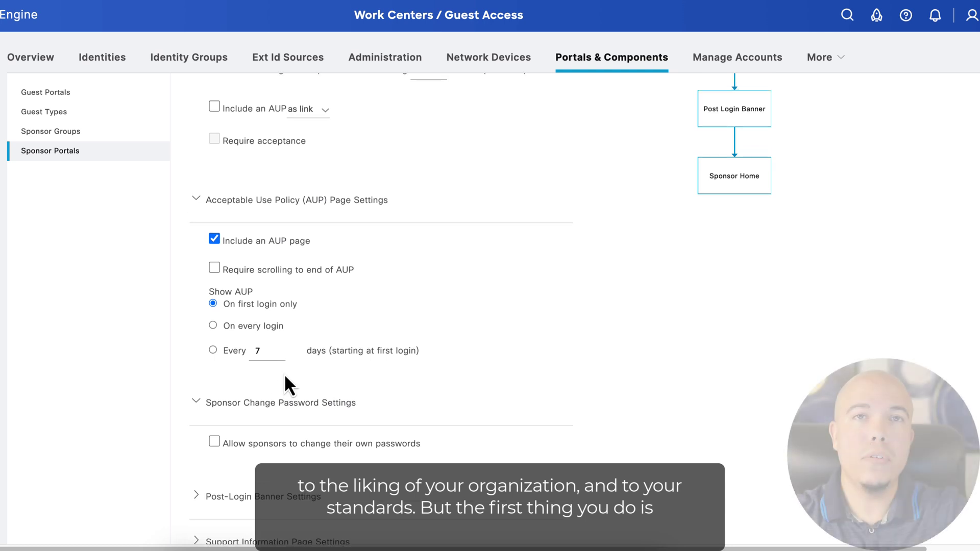
pyautogui.scroll(5, 283, 377)
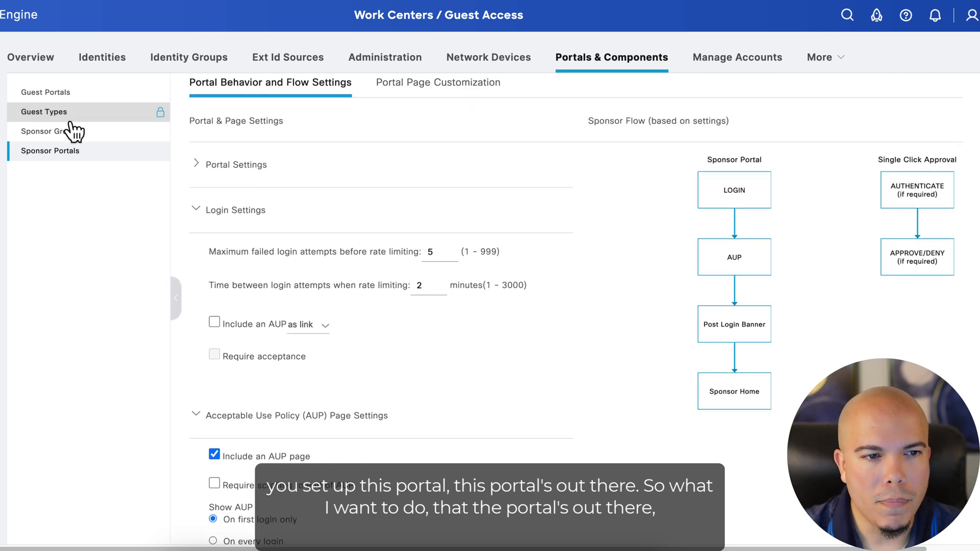
# Step: Load the sponsor portal address in a new browser tab
pyautogui.click(148, 3)
pyautogui.write('spon')
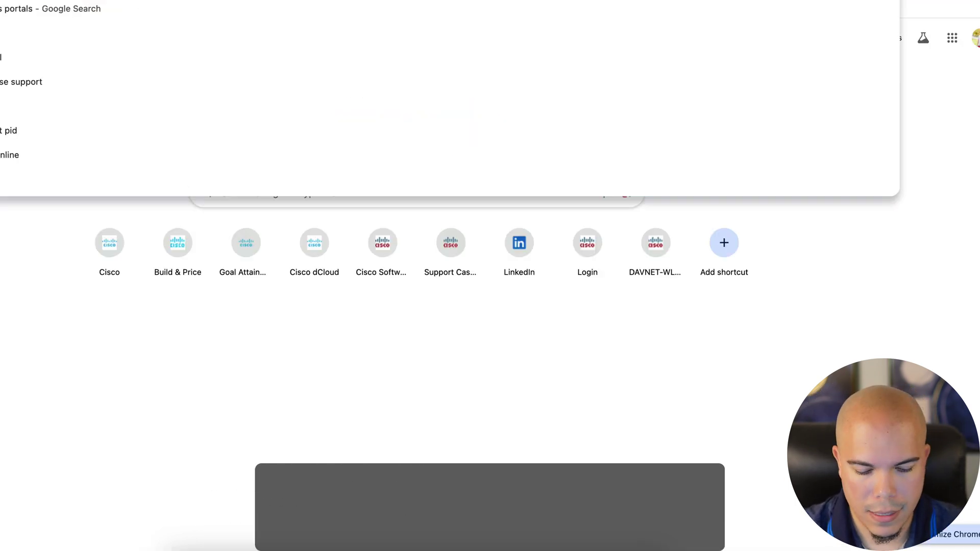
pyautogui.press('Return')
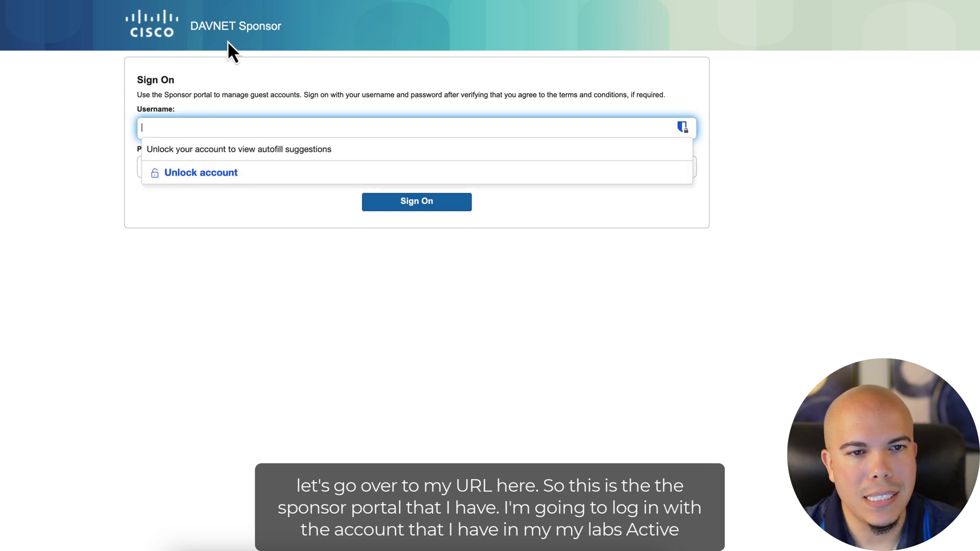
pyautogui.click(248, 72)
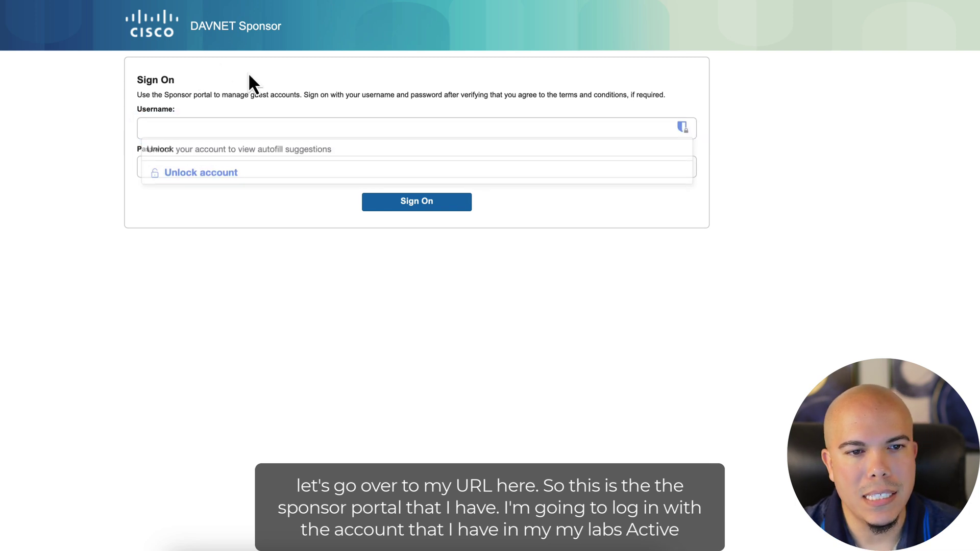
# Step: Sign in to the sponsor portal with the sponsor's username and password
pyautogui.click(204, 124)
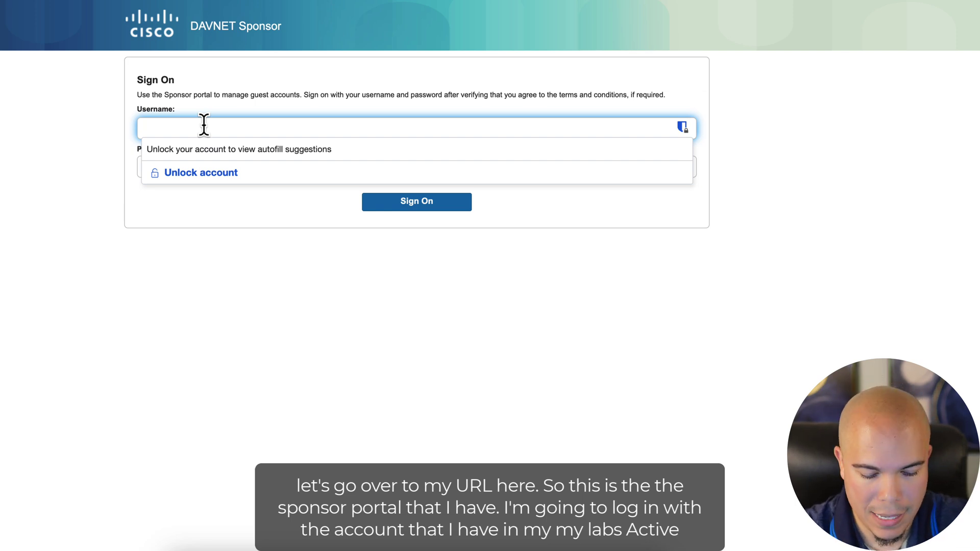
pyautogui.press('Tab')
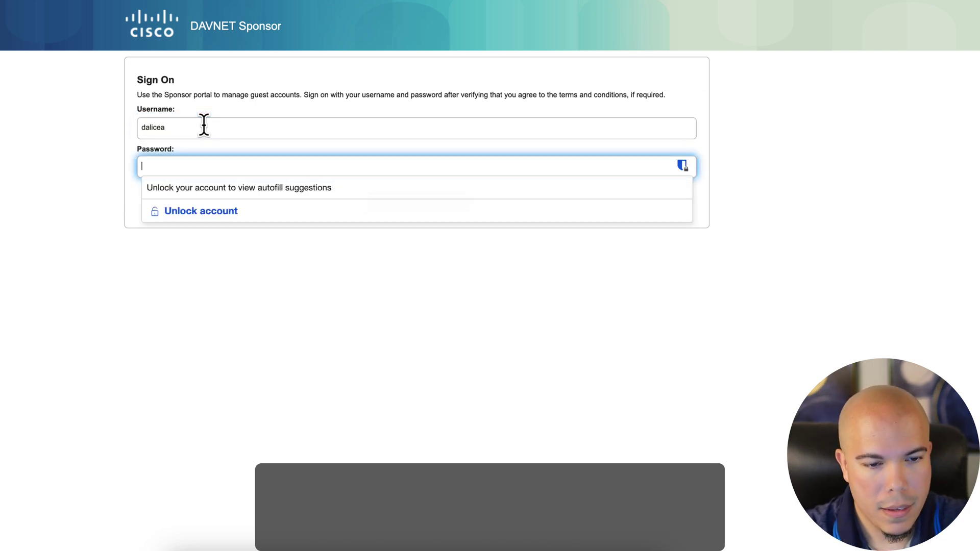
pyautogui.write('********')
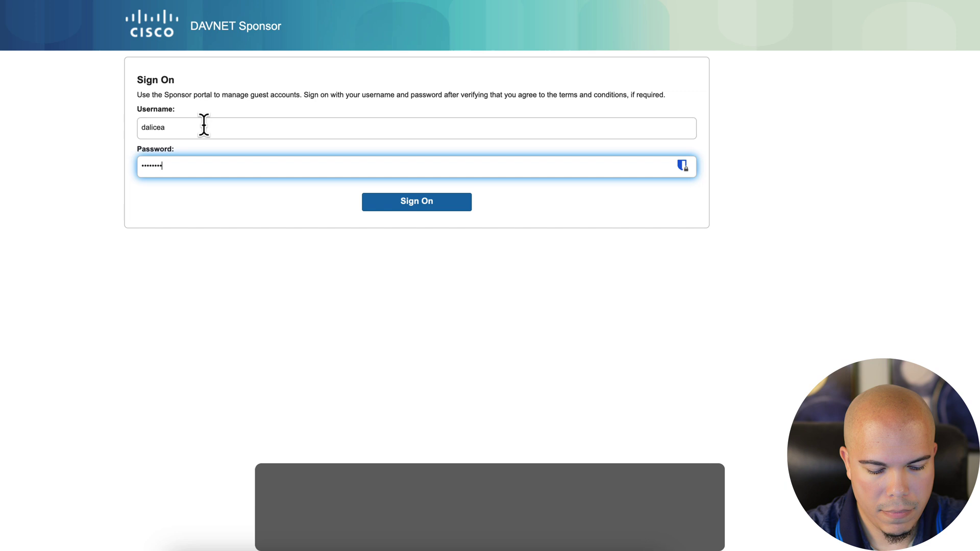
pyautogui.press('Return')
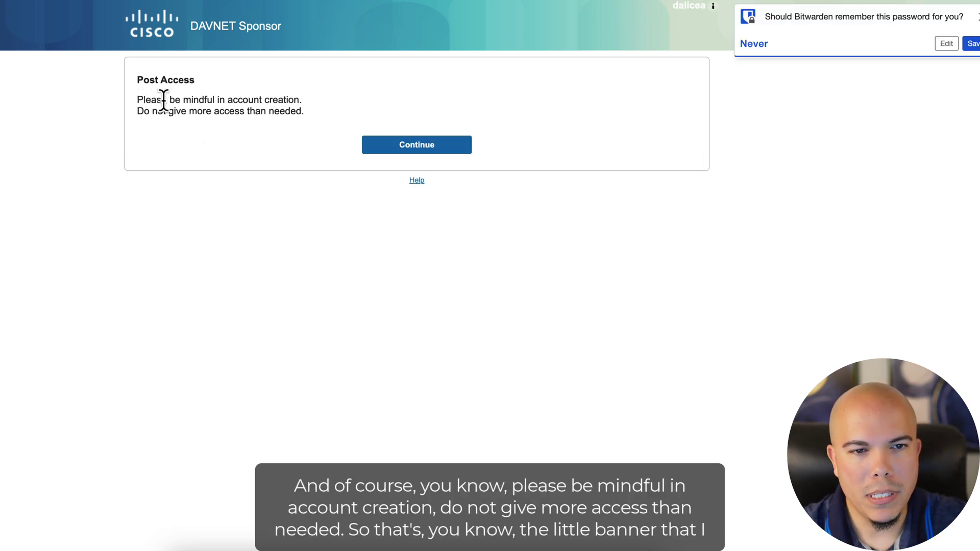
# Step: Continue past the post-login account creation reminder banner
pyautogui.moveTo(137, 99); pyautogui.dragTo(267, 97)
pyautogui.click(291, 114)
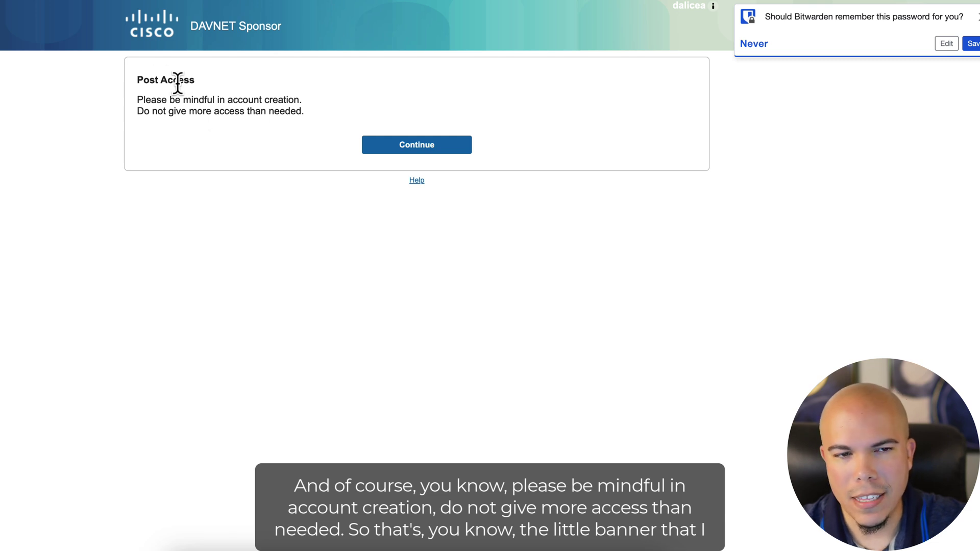
pyautogui.click(398, 144)
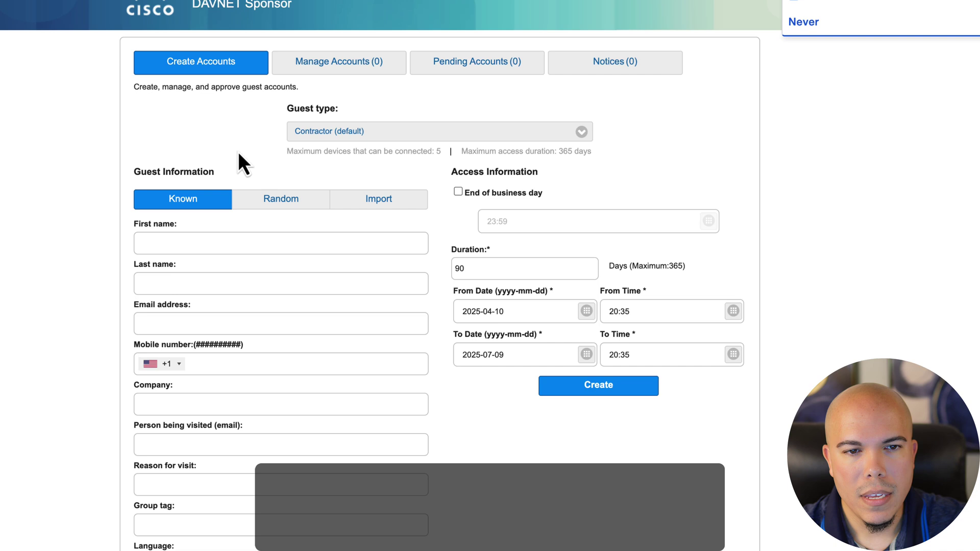
# Step: Change the guest type from Contractor to Daily (default), giving 1-day access ending 2025-04-11
pyautogui.scroll(-1, 408, 127)
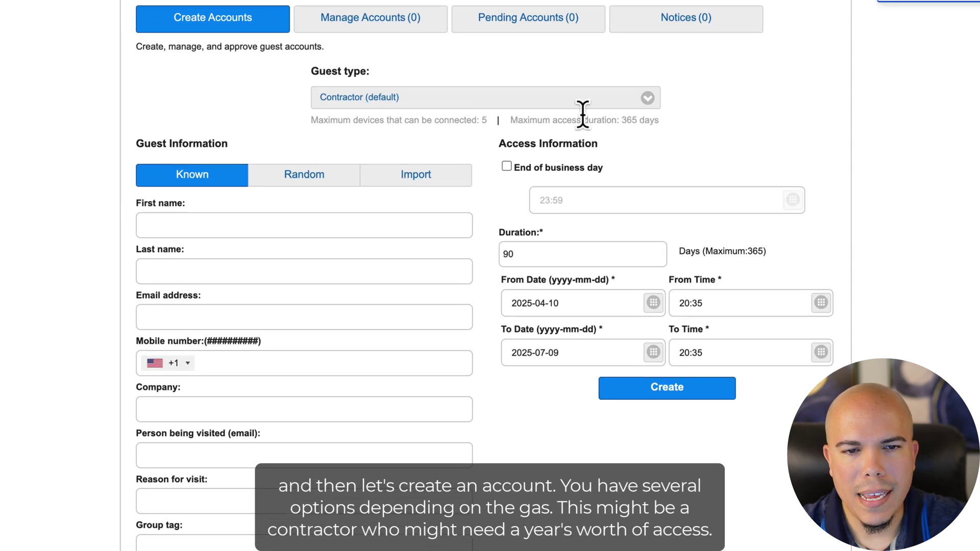
pyautogui.click(652, 102)
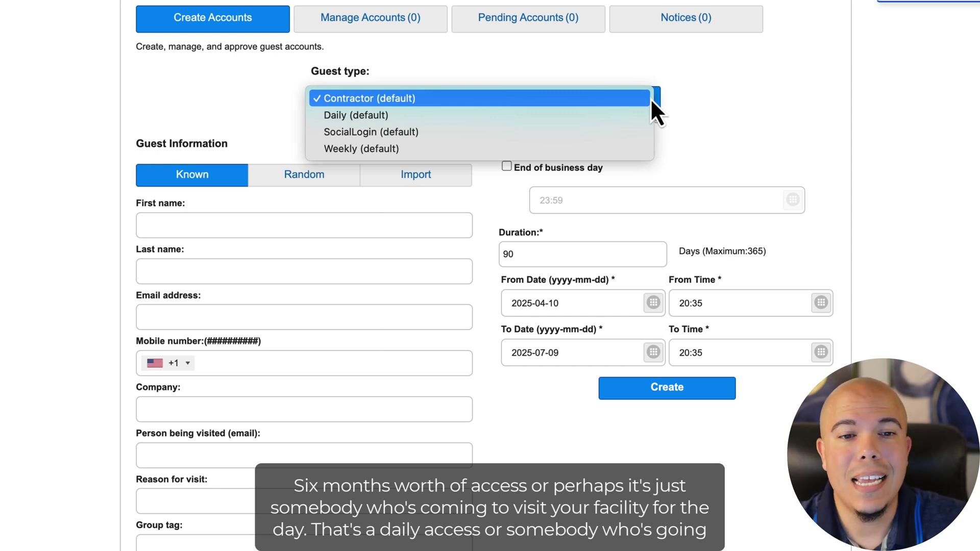
pyautogui.click(587, 116)
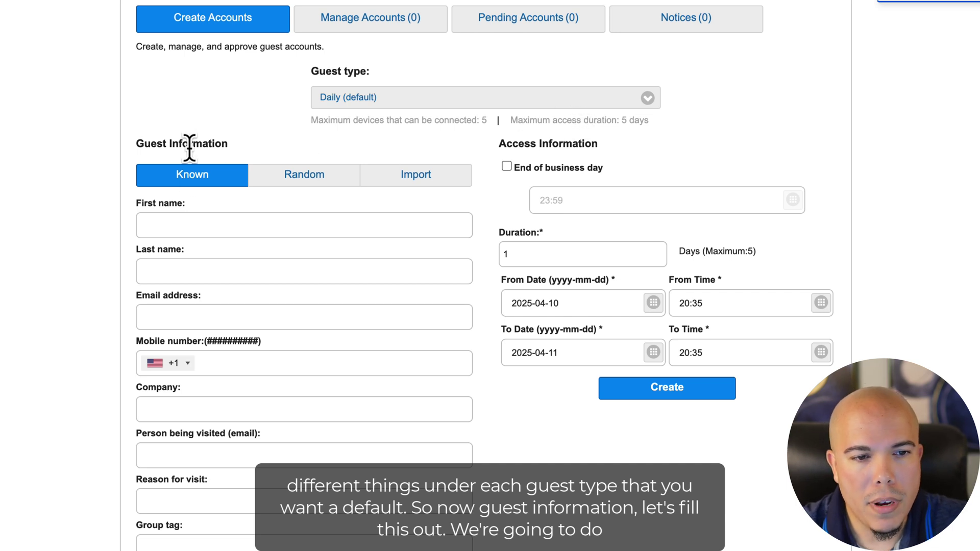
# Step: Enter the guest's first name, last name and e-mail address
pyautogui.click(173, 220)
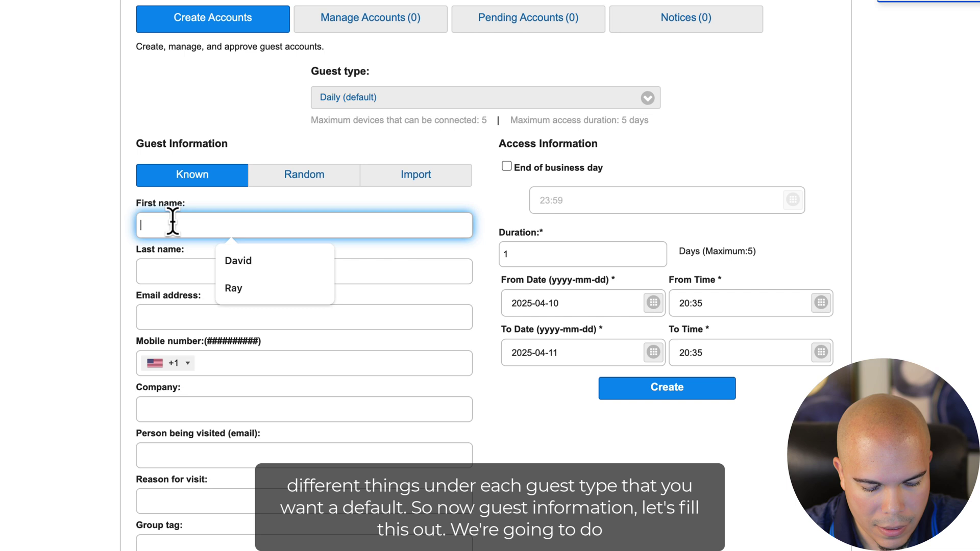
pyautogui.write('Guesty')
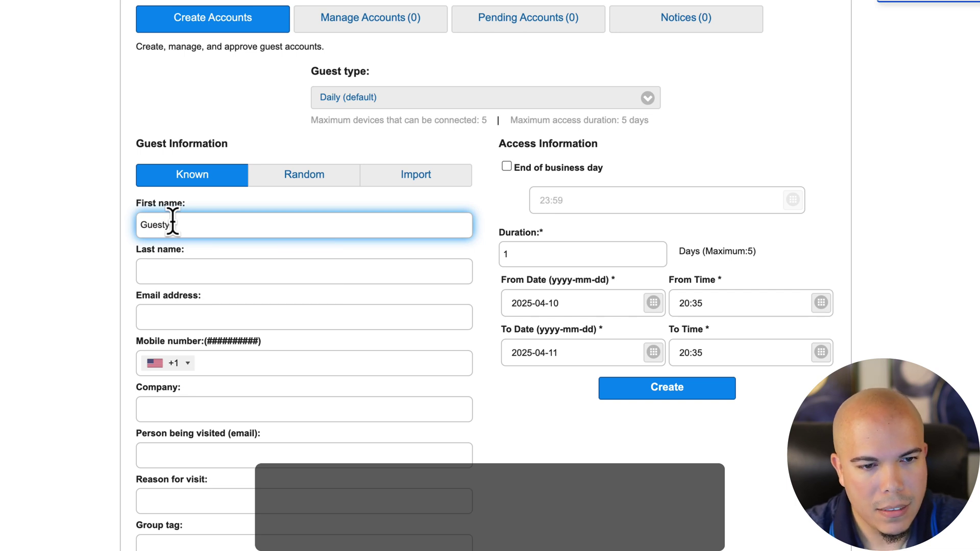
pyautogui.press('Tab')
pyautogui.write('McGuest')
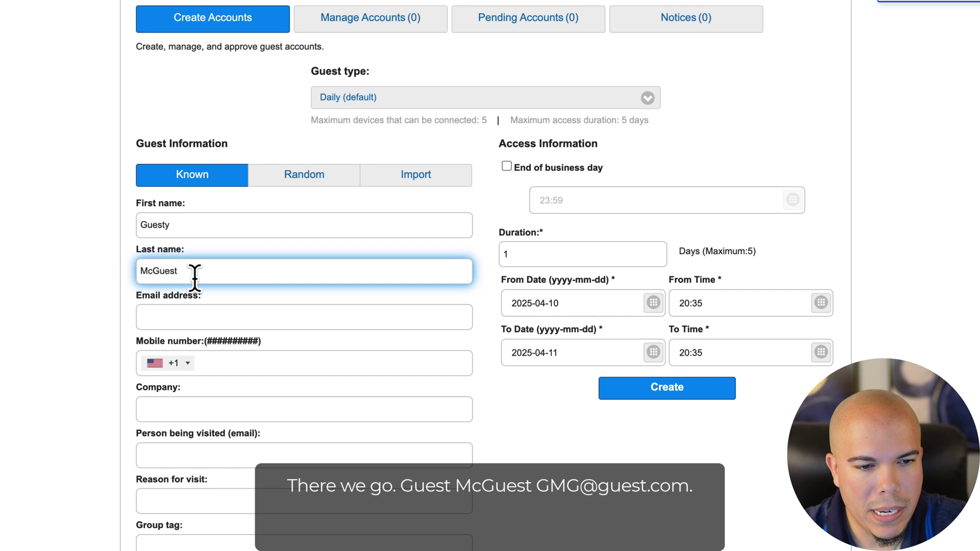
pyautogui.click(168, 318)
pyautogui.write('G')
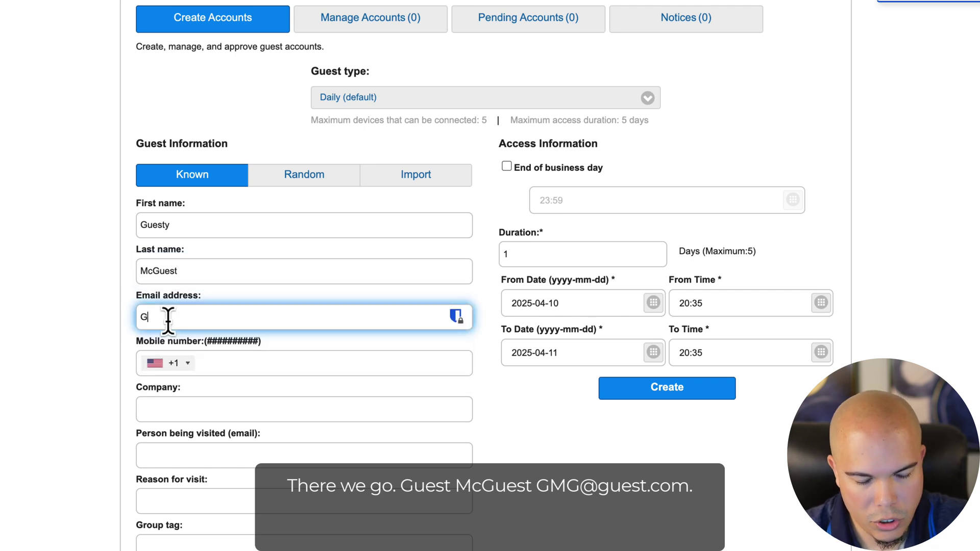
pyautogui.write('MG@')
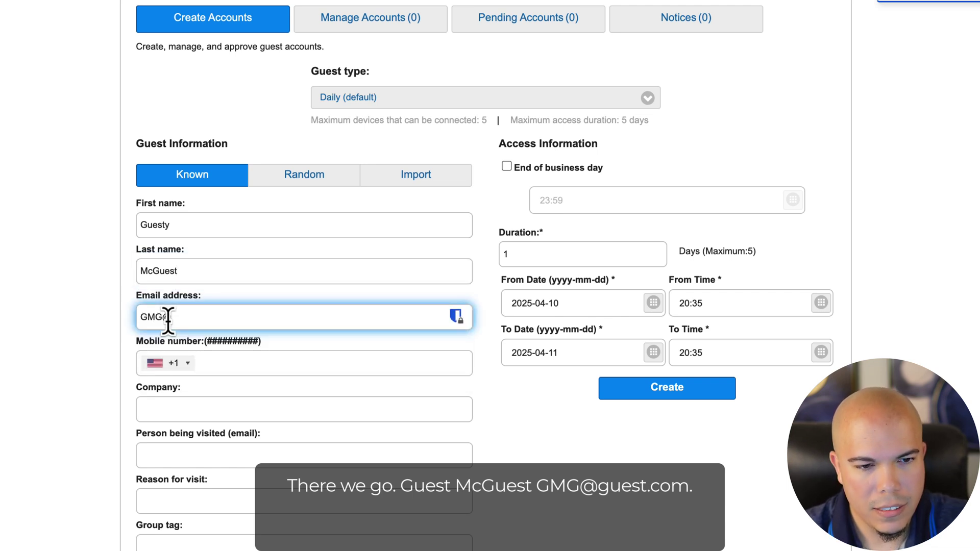
pyautogui.write('guest.com')
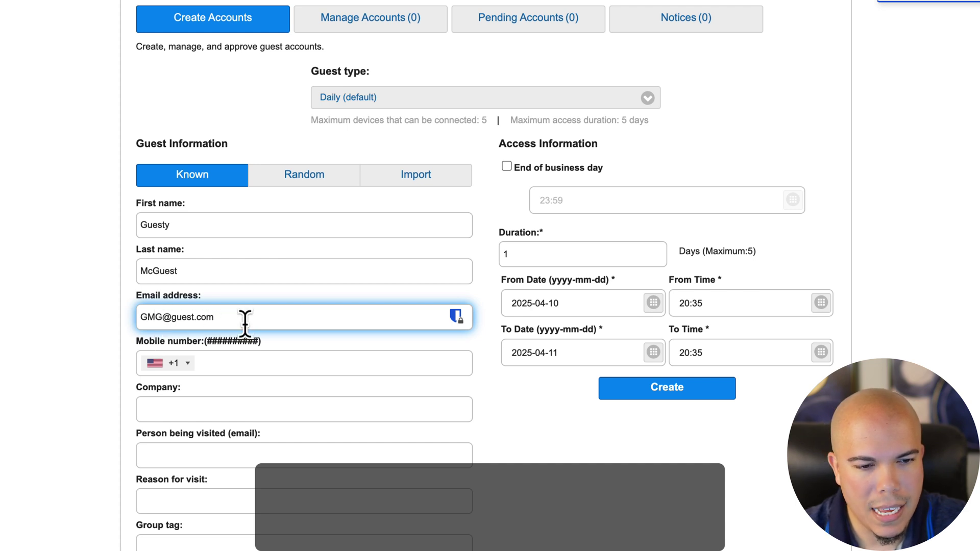
# Step: Fill Company as 'Company3', the visited person's e-mail, and reason for visit 'Lunch'
pyautogui.click(202, 411)
pyautogui.write('Company3')
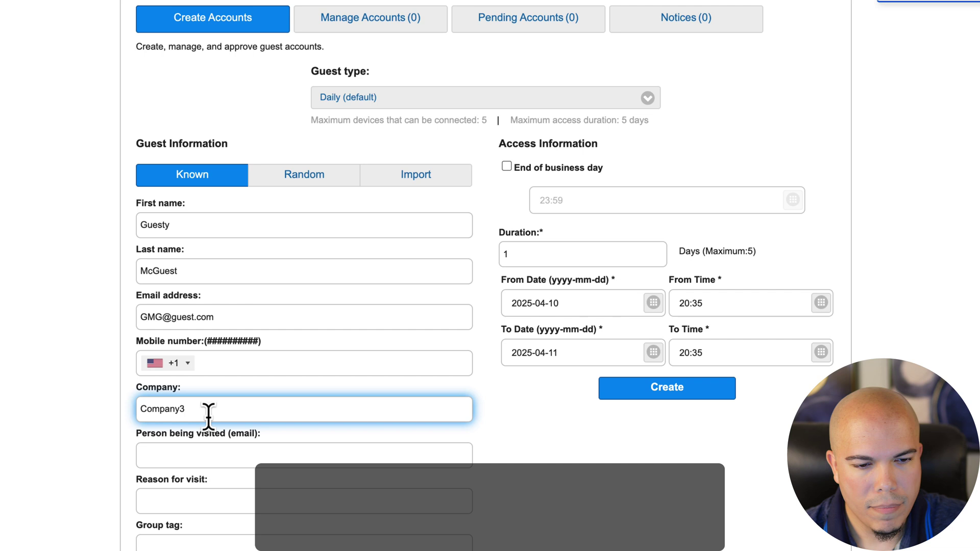
pyautogui.click(202, 458)
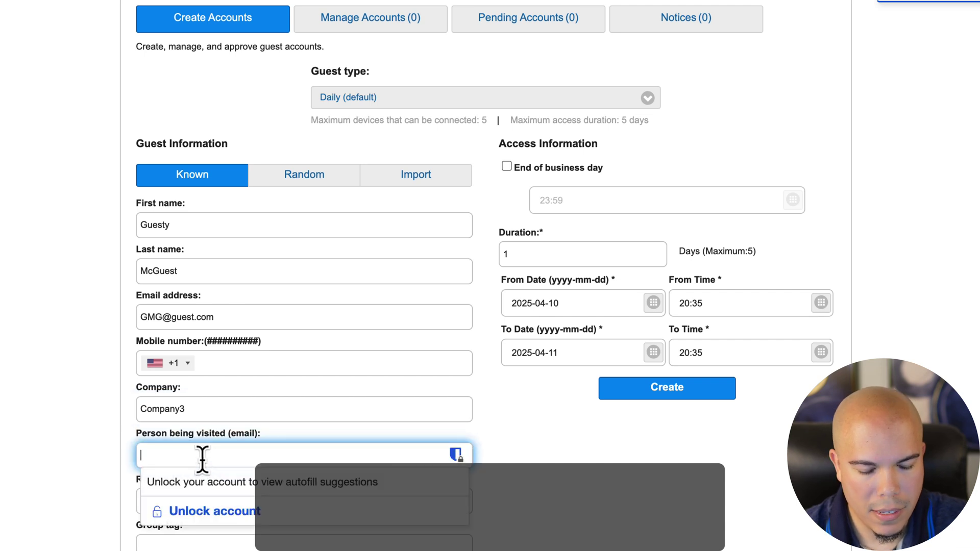
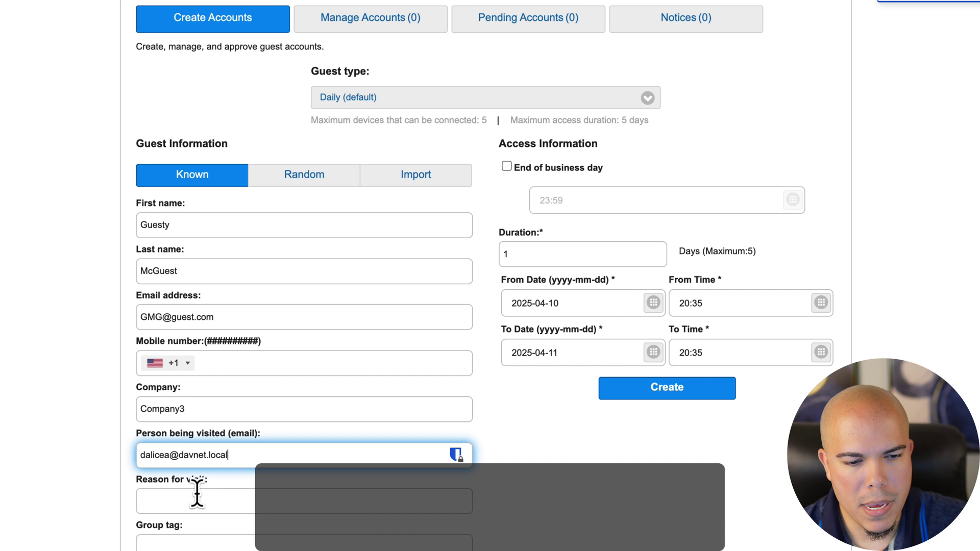
pyautogui.click(204, 501)
pyautogui.write('Lunch')
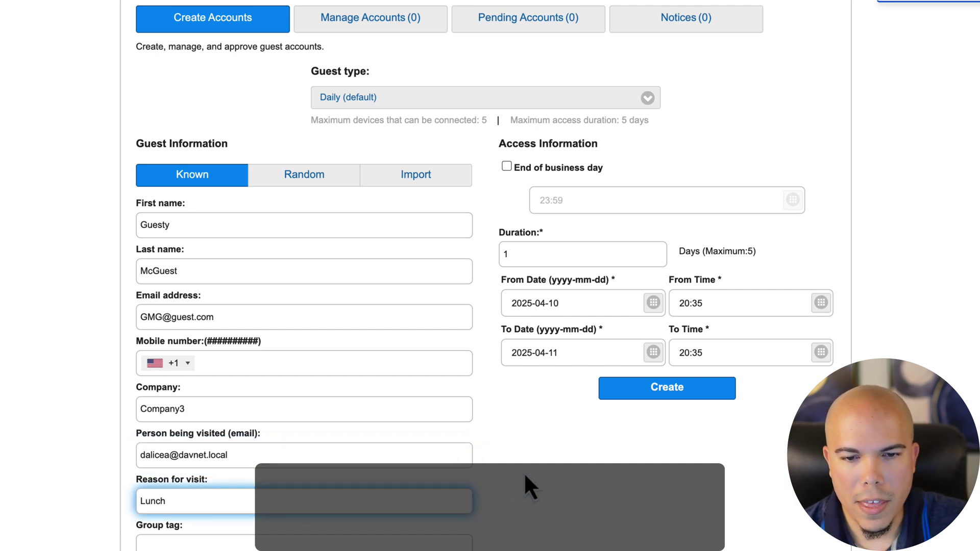
pyautogui.click(544, 471)
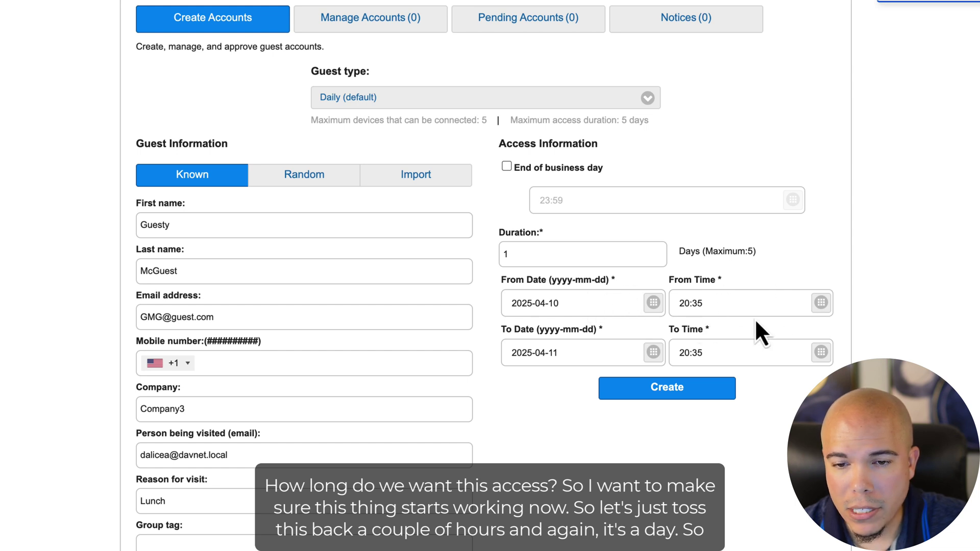
# Step: Set the access start hour to 18 and create the guest account
pyautogui.click(682, 305)
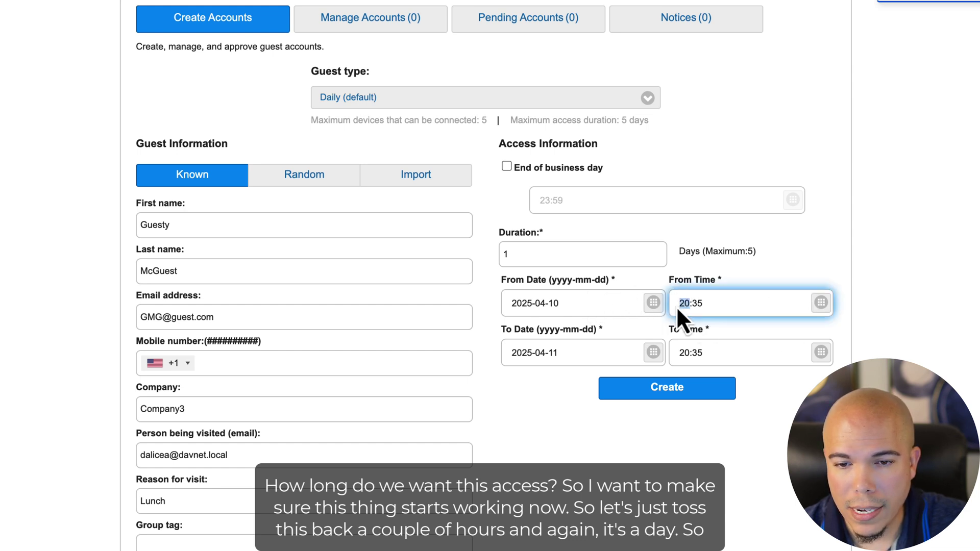
pyautogui.write('18')
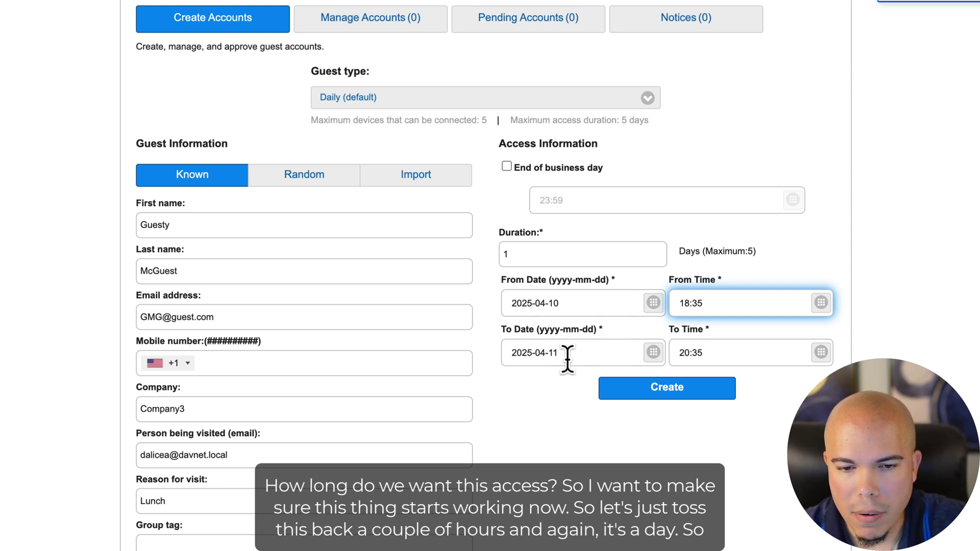
pyautogui.scroll(-1, 509, 412)
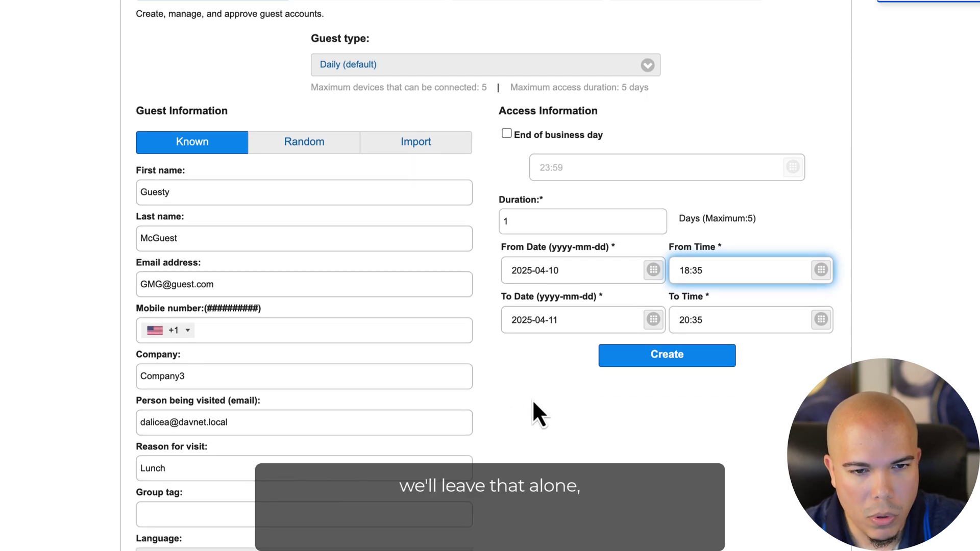
pyautogui.scroll(1, 489, 388)
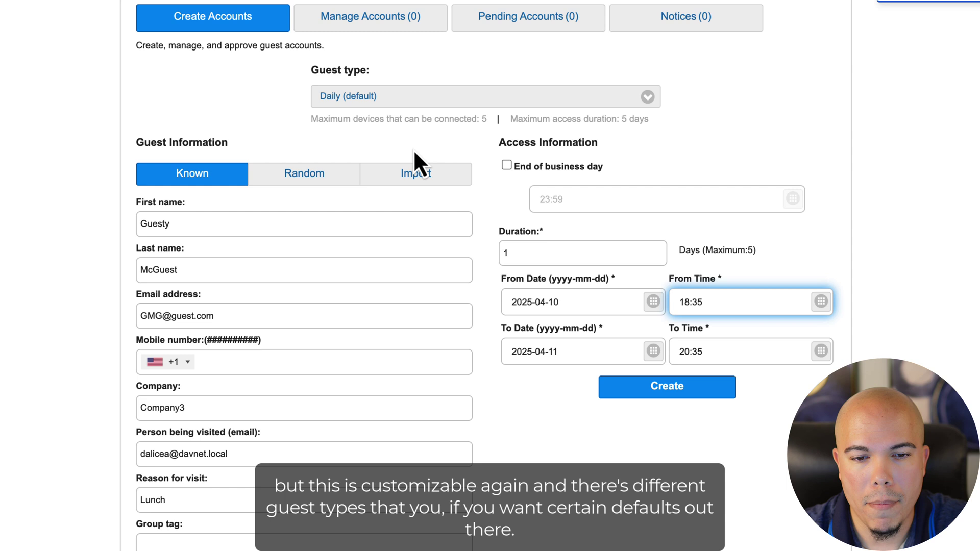
pyautogui.scroll(-1, 331, 148)
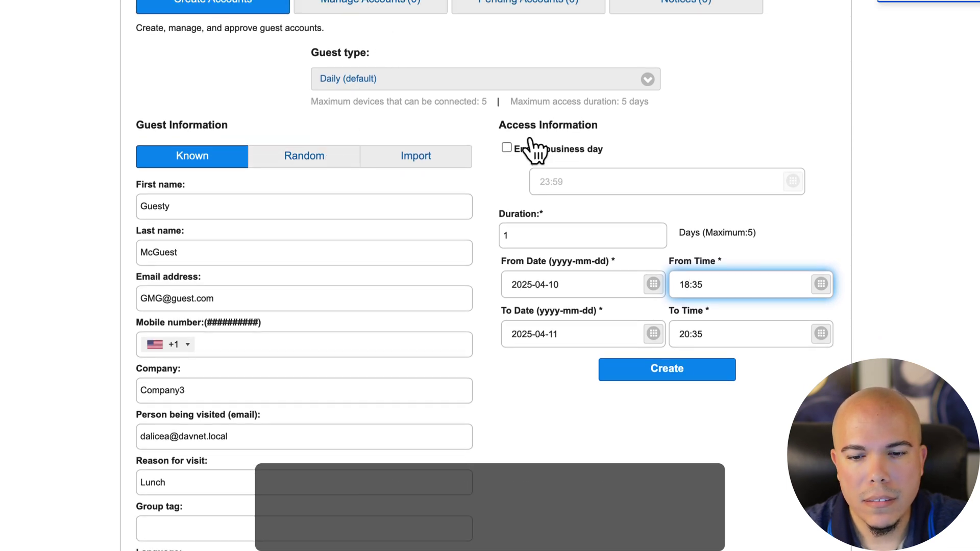
pyautogui.click(678, 372)
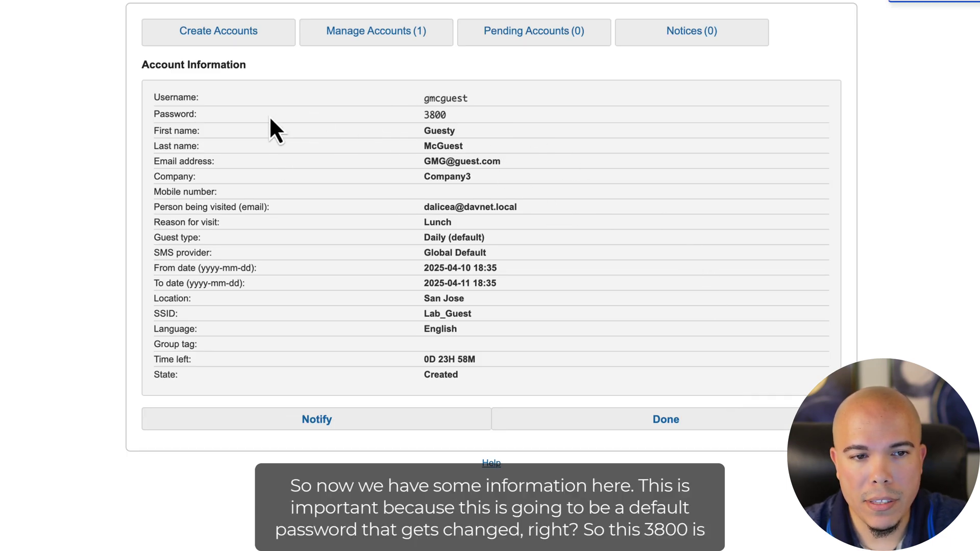
# Step: Capture a region screenshot of the guest's Account Information page, then click Done
pyautogui.click(466, 126)
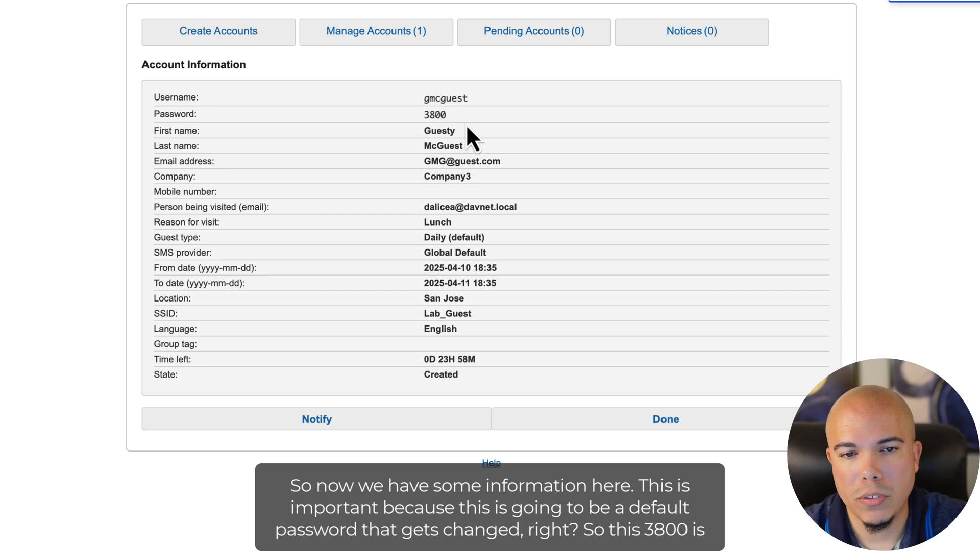
pyautogui.click(432, 106)
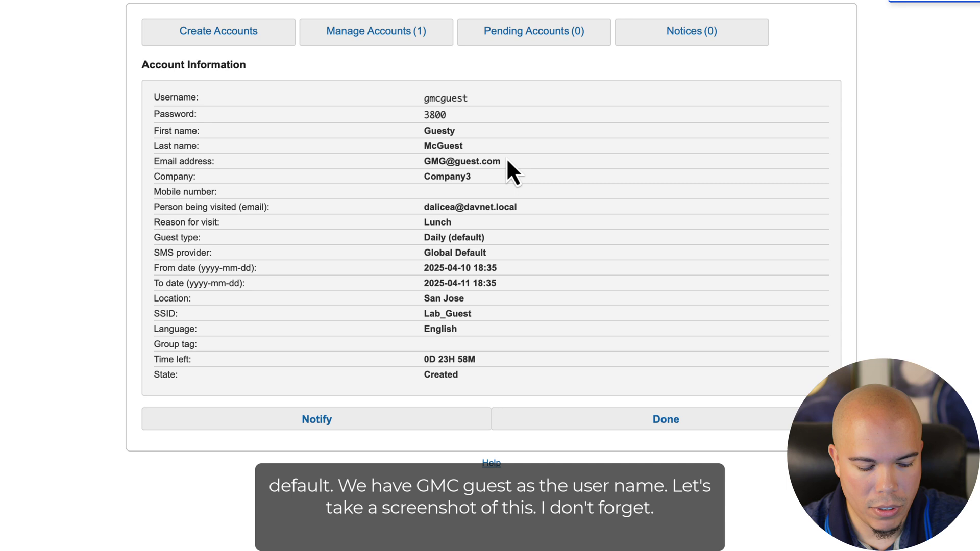
pyautogui.press('super+shift+5')
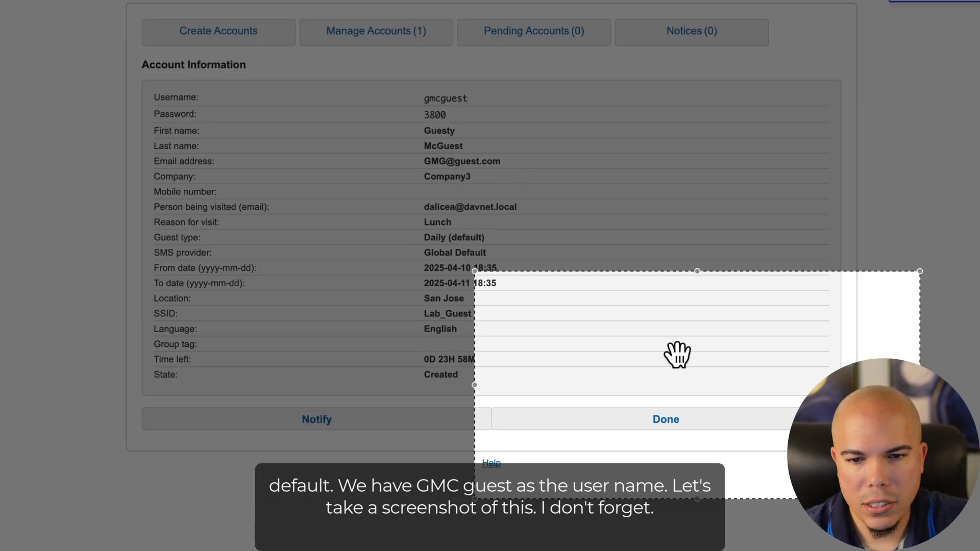
pyautogui.moveTo(678, 354); pyautogui.dragTo(319, 132)
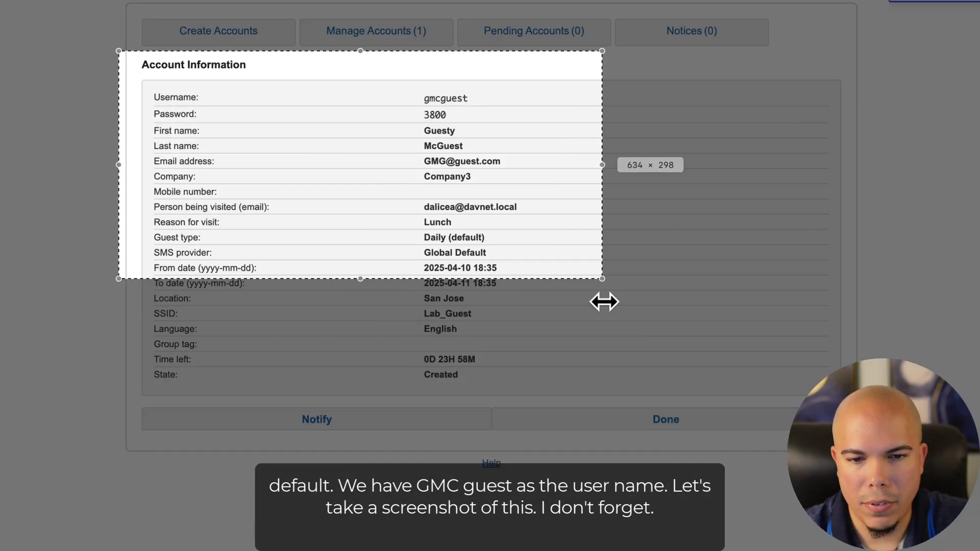
pyautogui.moveTo(603, 302); pyautogui.dragTo(663, 313)
pyautogui.moveTo(667, 277); pyautogui.dragTo(857, 474)
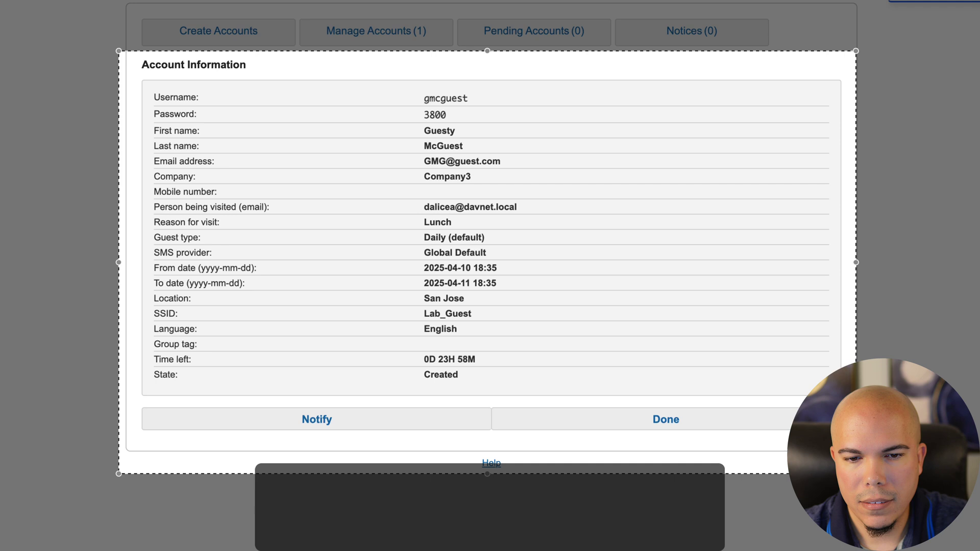
pyautogui.press('Return')
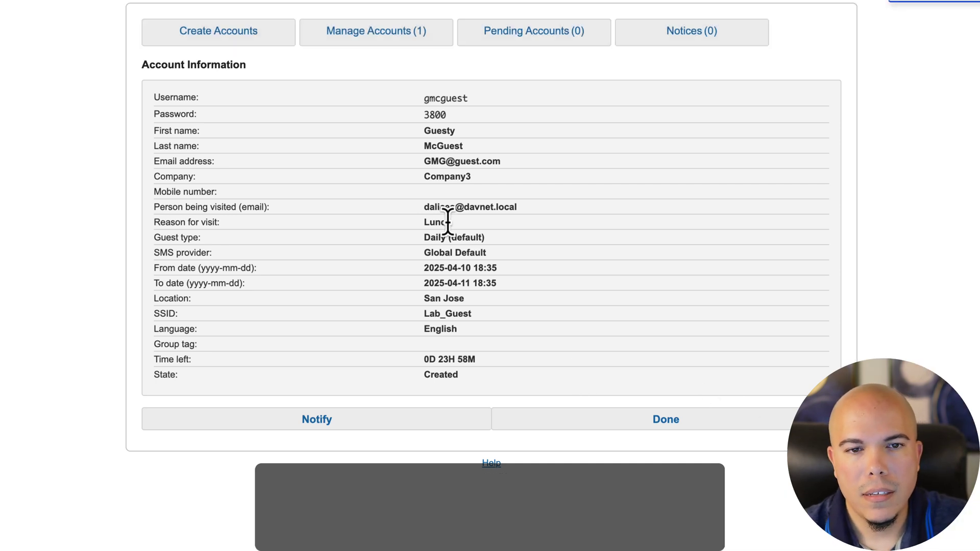
pyautogui.click(664, 423)
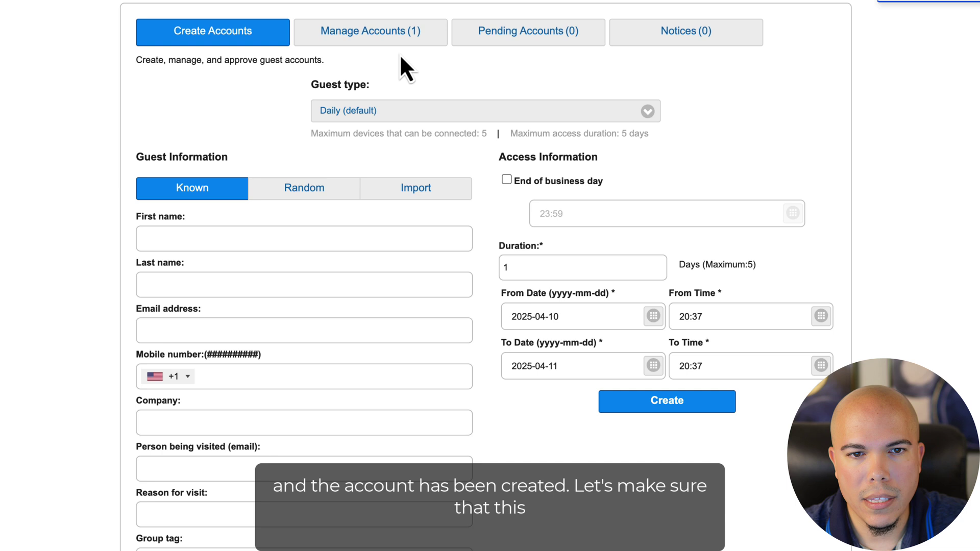
# Step: Select the new guest under Manage Accounts and open it with Edit to review its access period
pyautogui.click(374, 33)
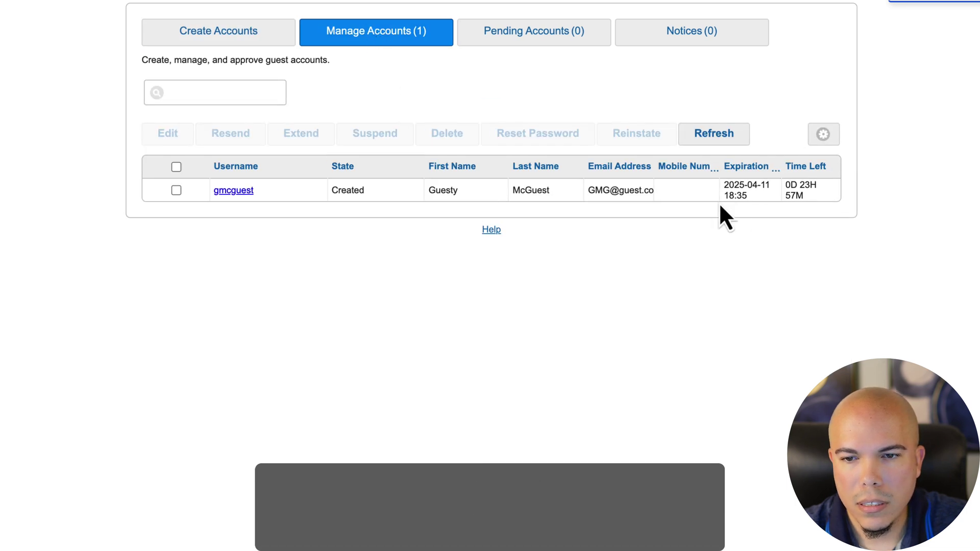
pyautogui.click(176, 191)
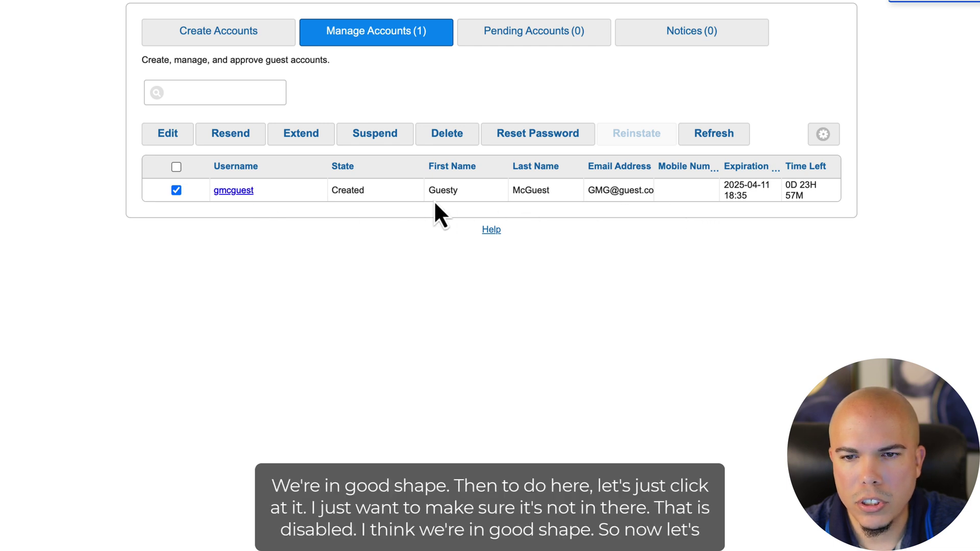
pyautogui.click(174, 135)
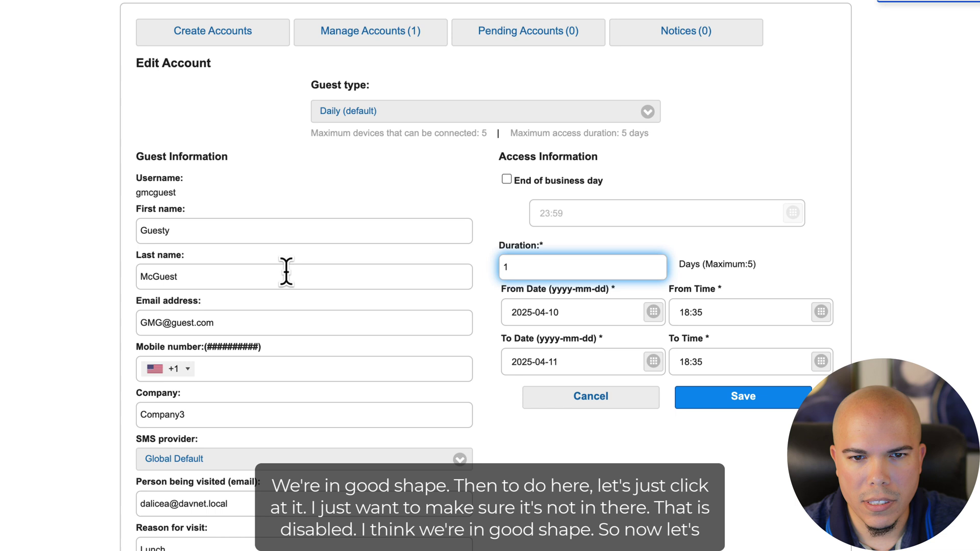
pyautogui.scroll(-3, 352, 270)
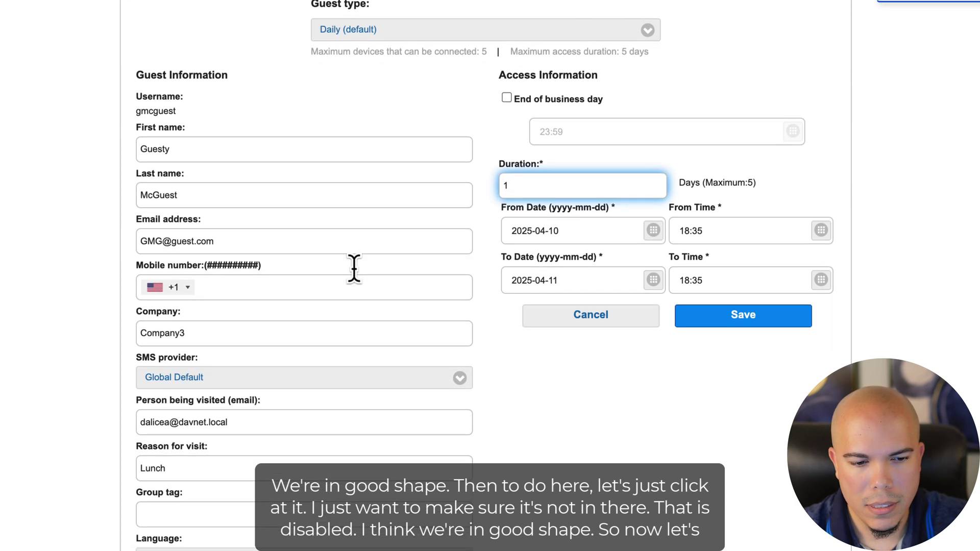
pyautogui.scroll(3, 356, 273)
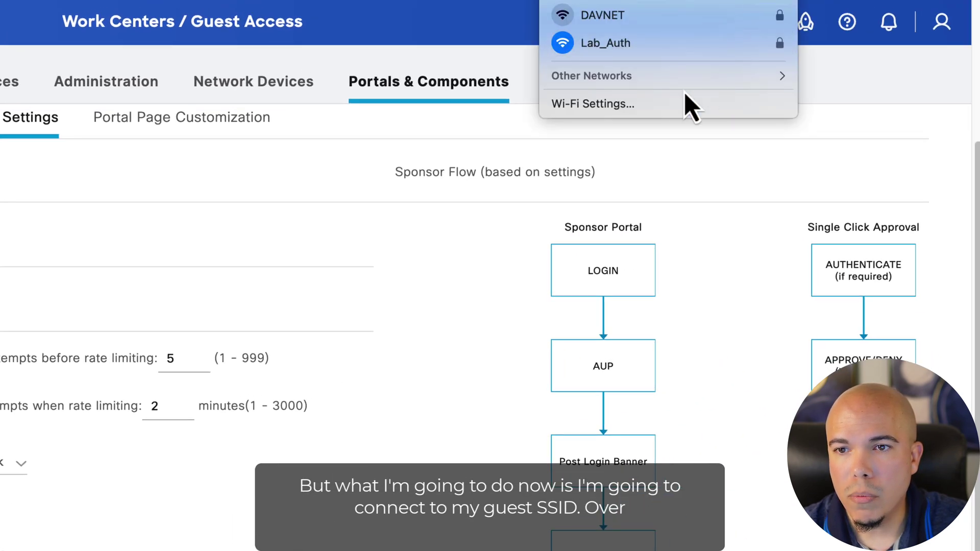
# Step: Join the Lab_Guest Wi-Fi network using its WPA2 password
pyautogui.click(652, 78)
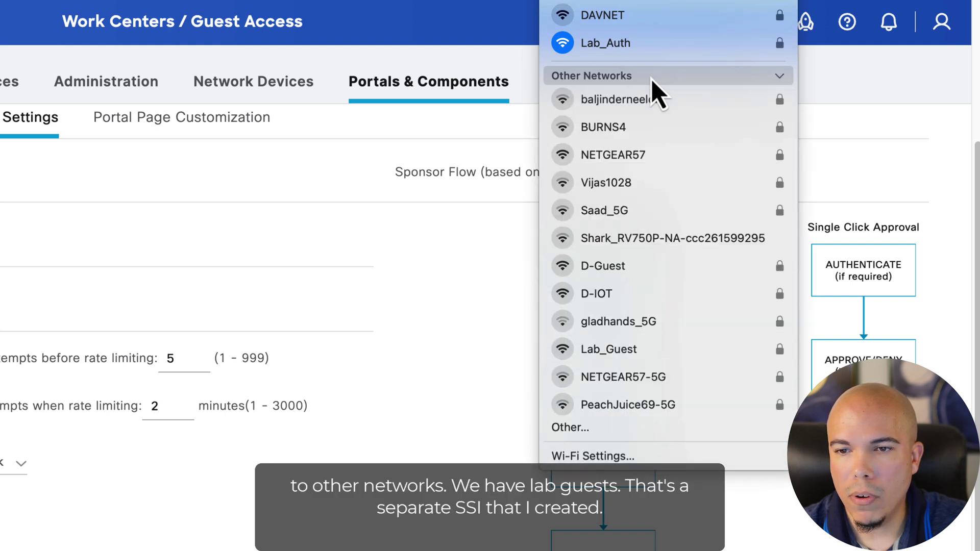
pyautogui.click(622, 356)
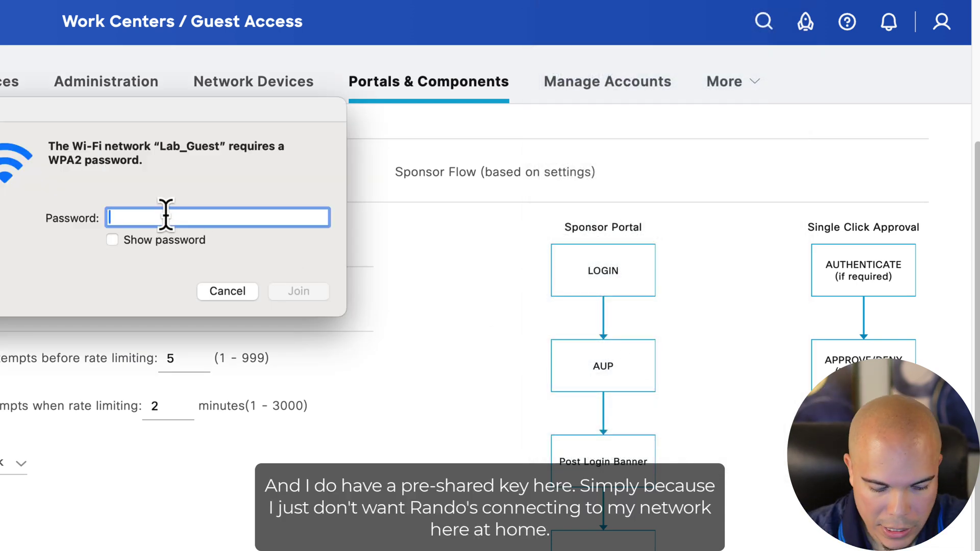
pyautogui.write('••••••••')
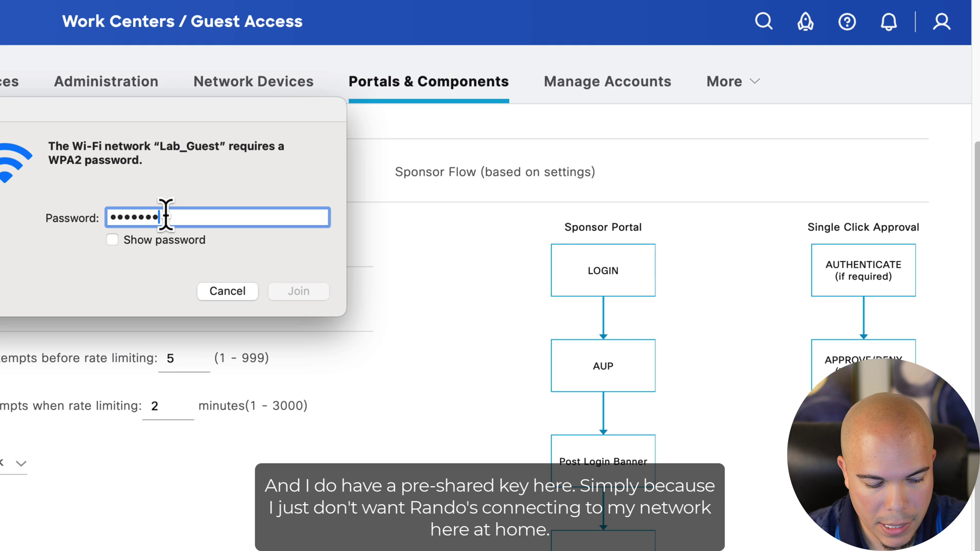
pyautogui.write('••')
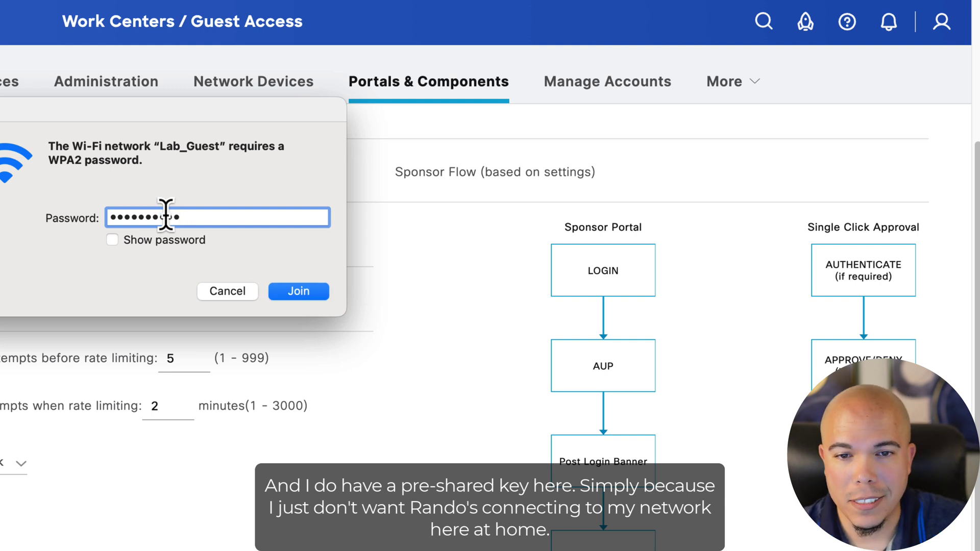
pyautogui.click(300, 294)
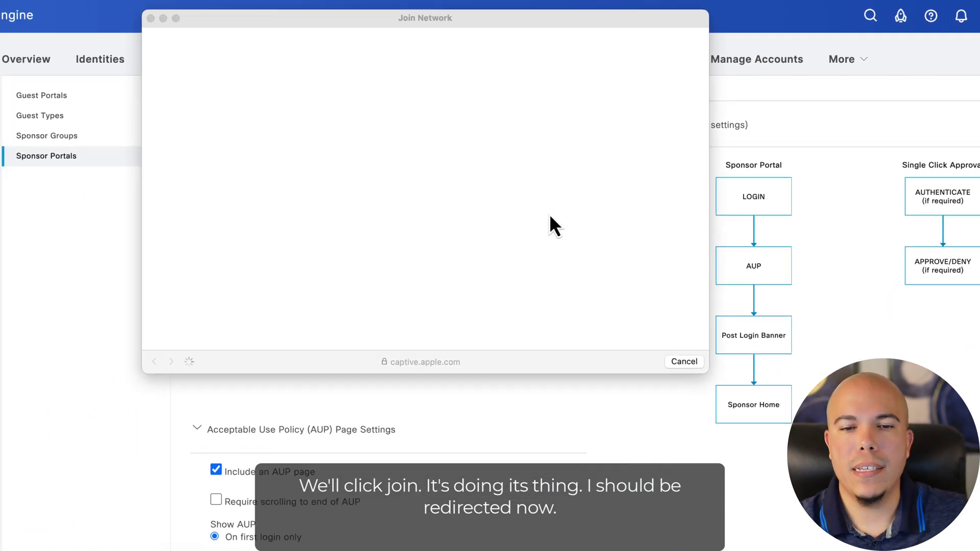
# Step: Sign on to the Guest Portal with the sponsored guest's username and password
pyautogui.click(382, 125)
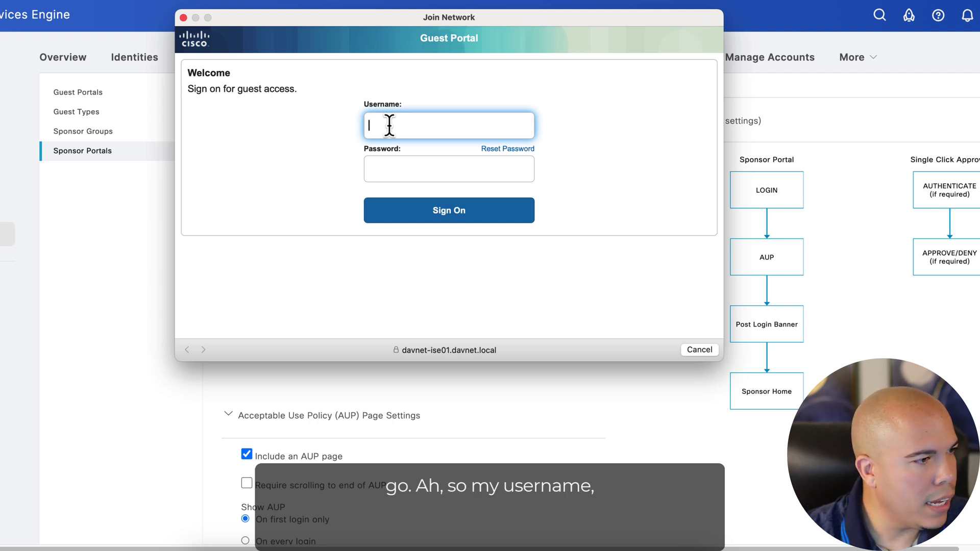
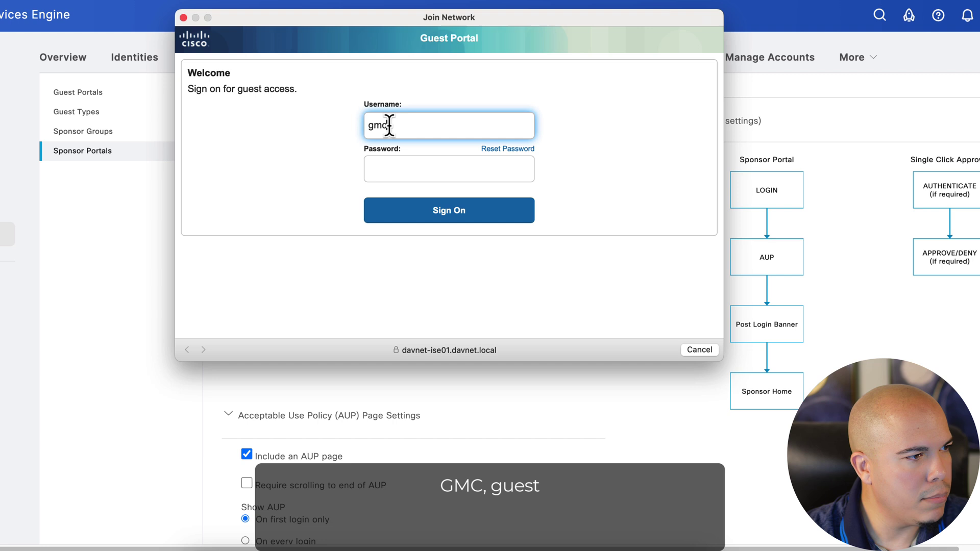
pyautogui.press('Tab')
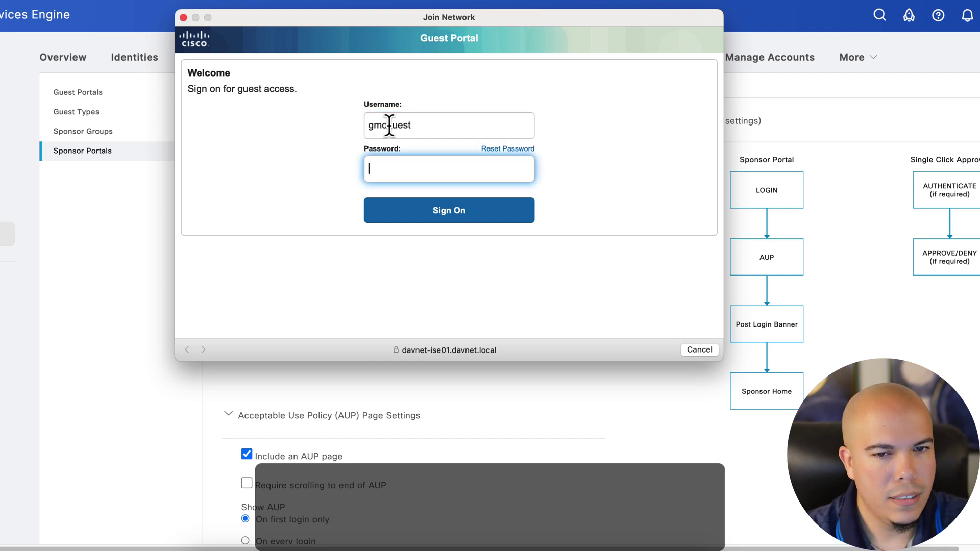
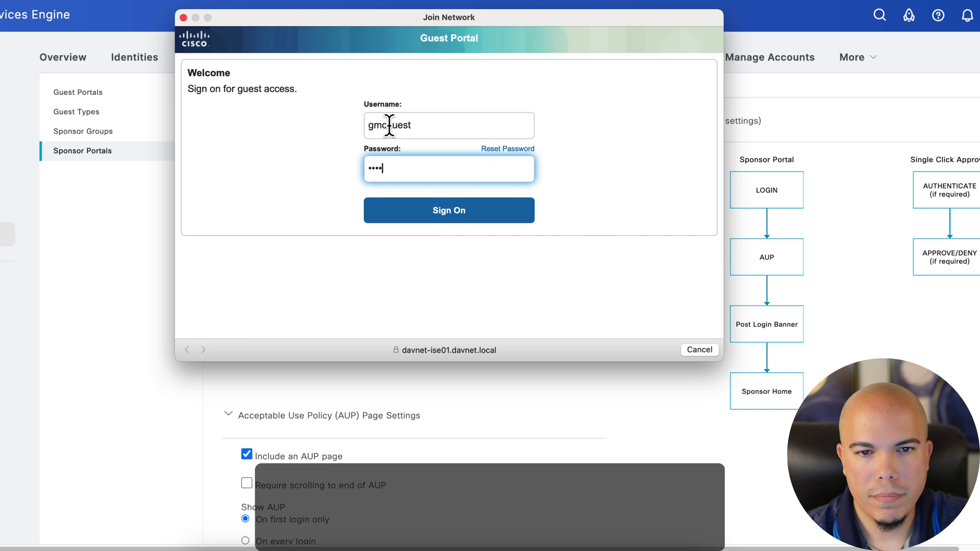
pyautogui.press('Return')
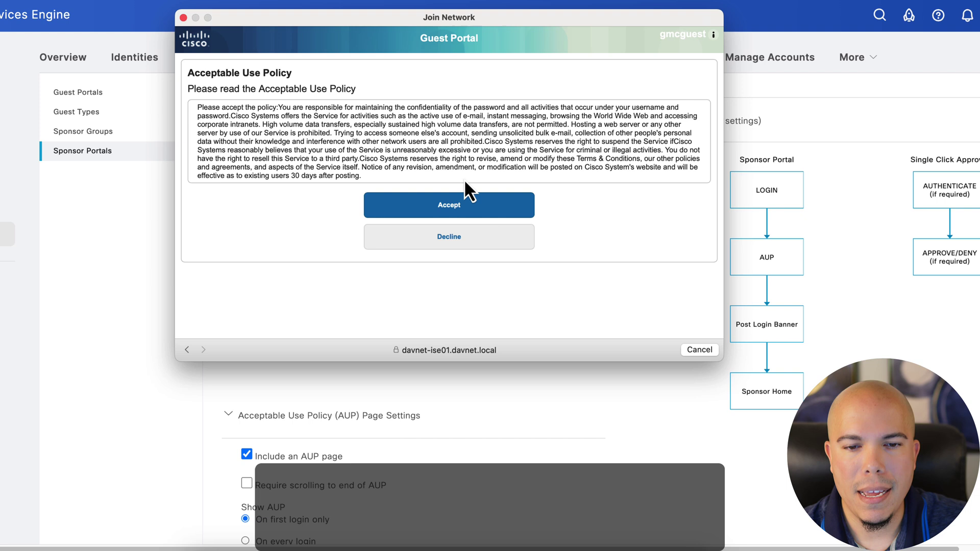
# Step: Accept the acceptable use policy and submit a first password change, which fails the policy
pyautogui.click(457, 221)
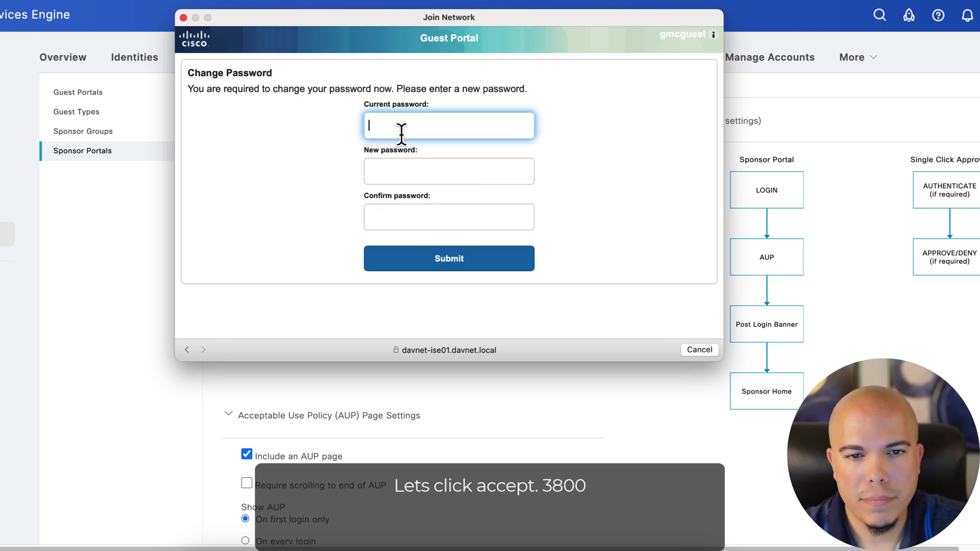
pyautogui.write('••••')
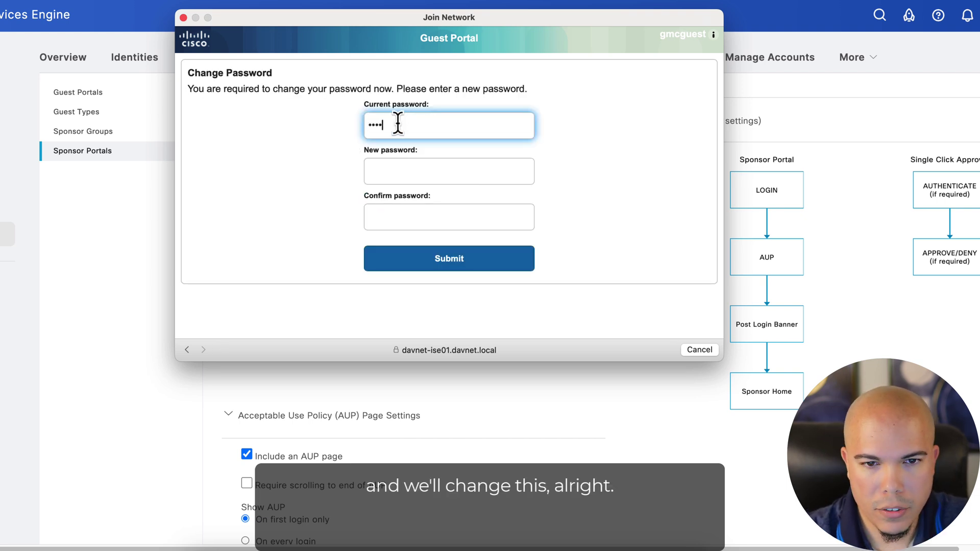
pyautogui.press('Tab')
pyautogui.write('•••••••')
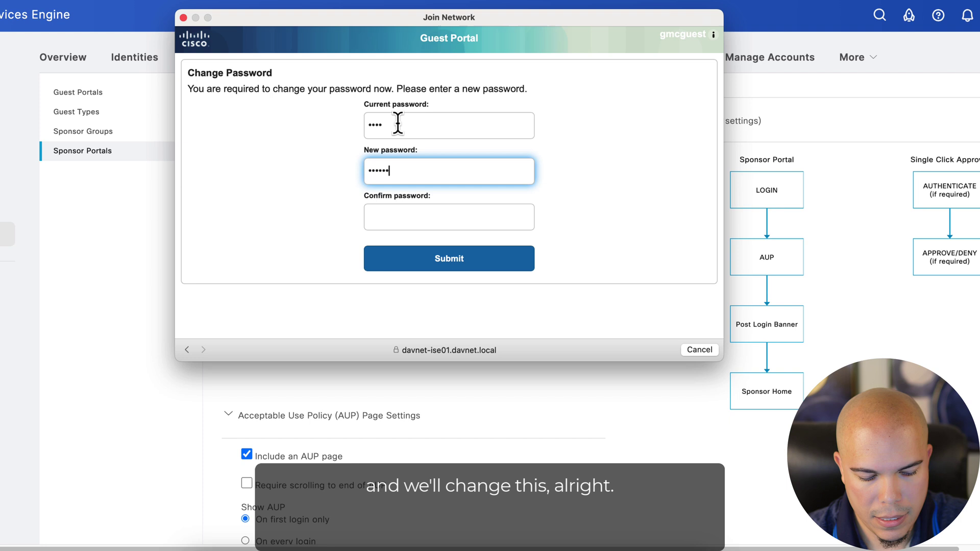
pyautogui.write('•••')
pyautogui.press('Tab')
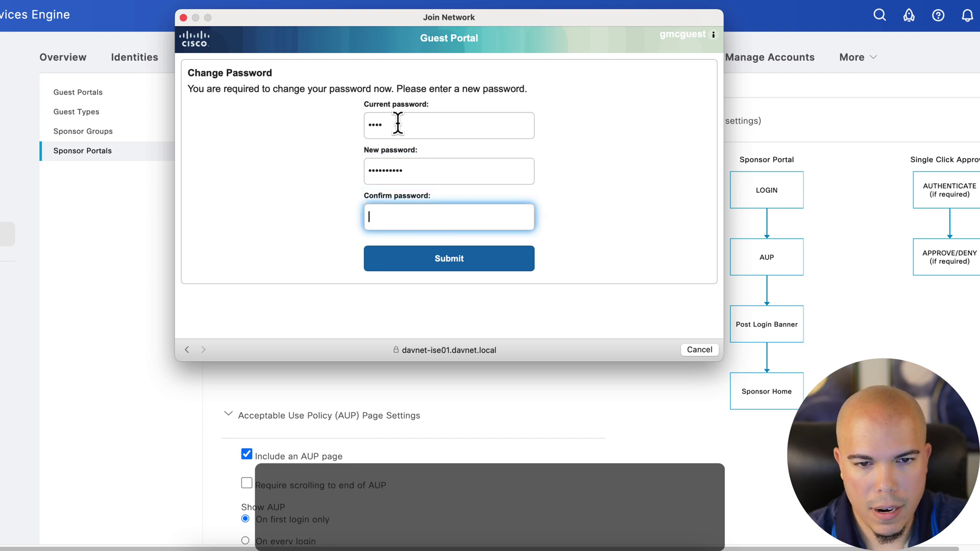
pyautogui.write('•••••••')
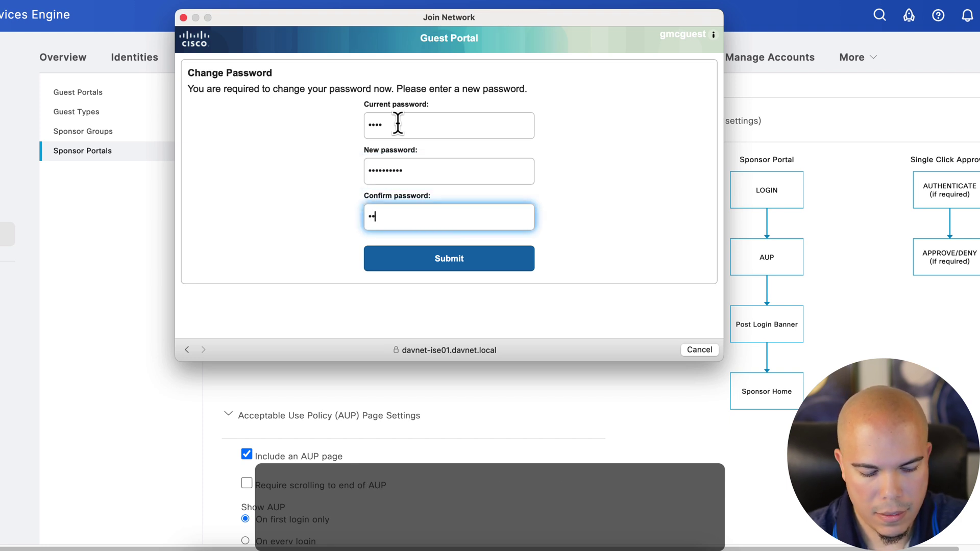
pyautogui.write('••')
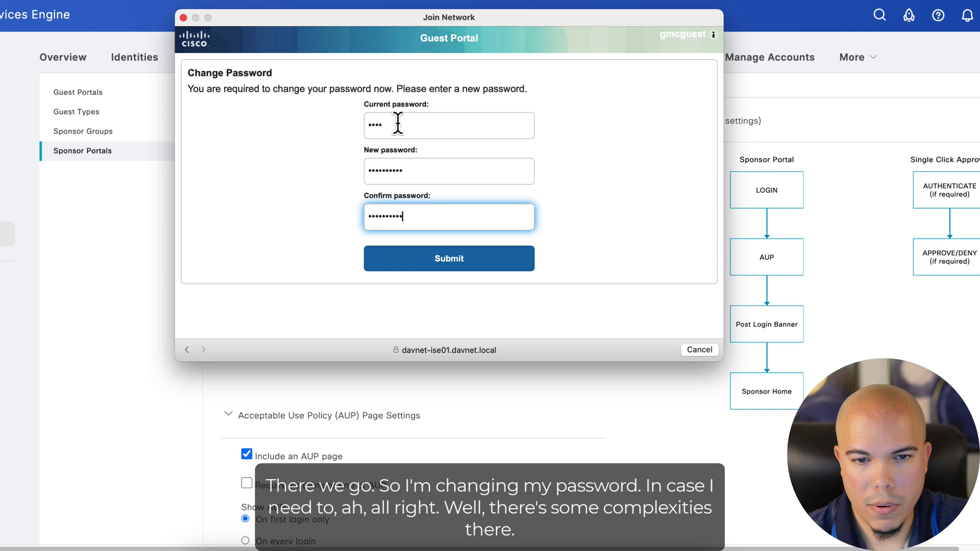
pyautogui.write('•')
pyautogui.click(451, 276)
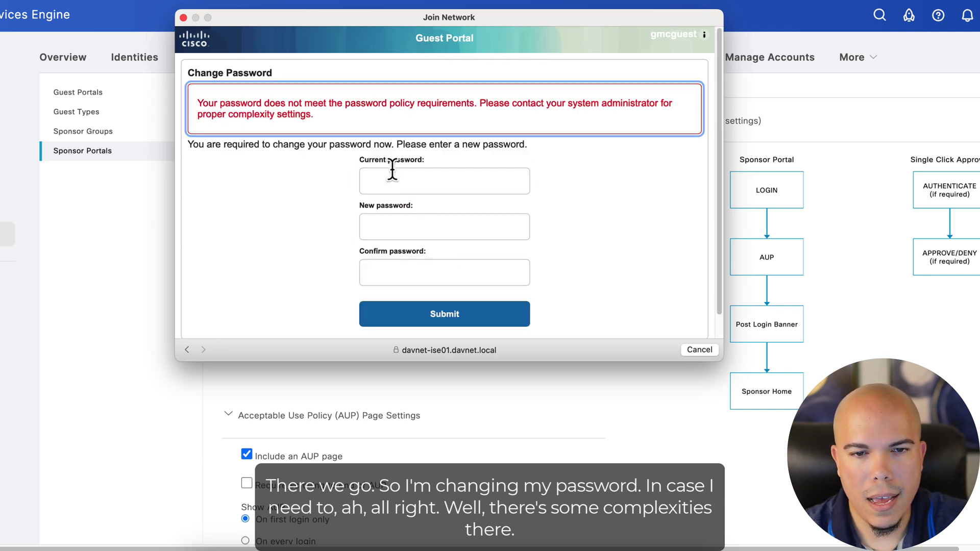
# Step: Refill the current, new and confirm password fields with a stronger password
pyautogui.click(392, 172)
pyautogui.write('••••')
pyautogui.press('Tab')
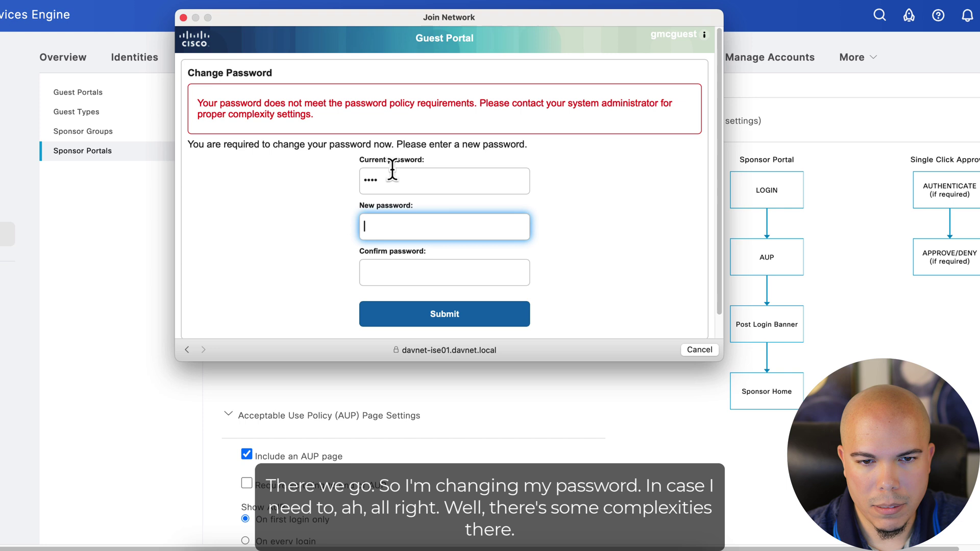
pyautogui.write('••••••••••')
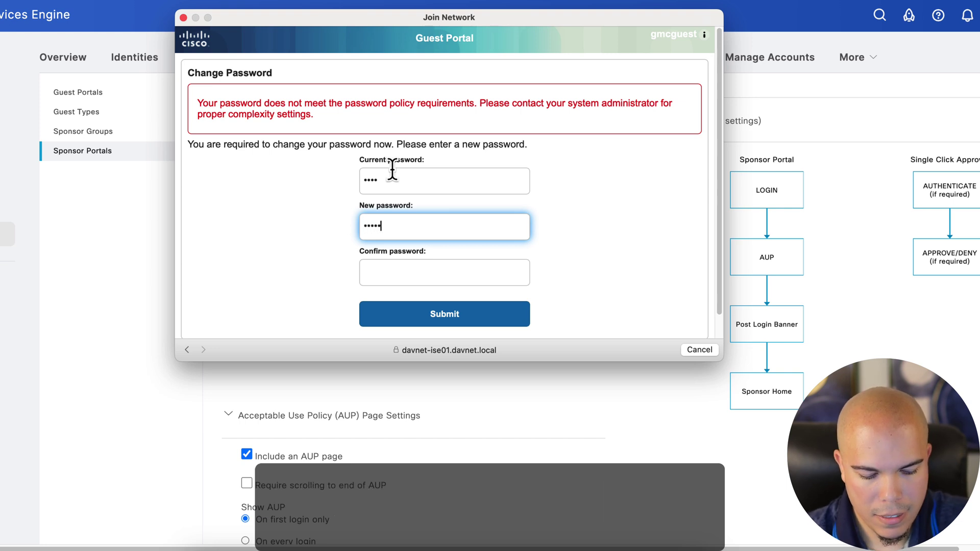
pyautogui.press('Tab')
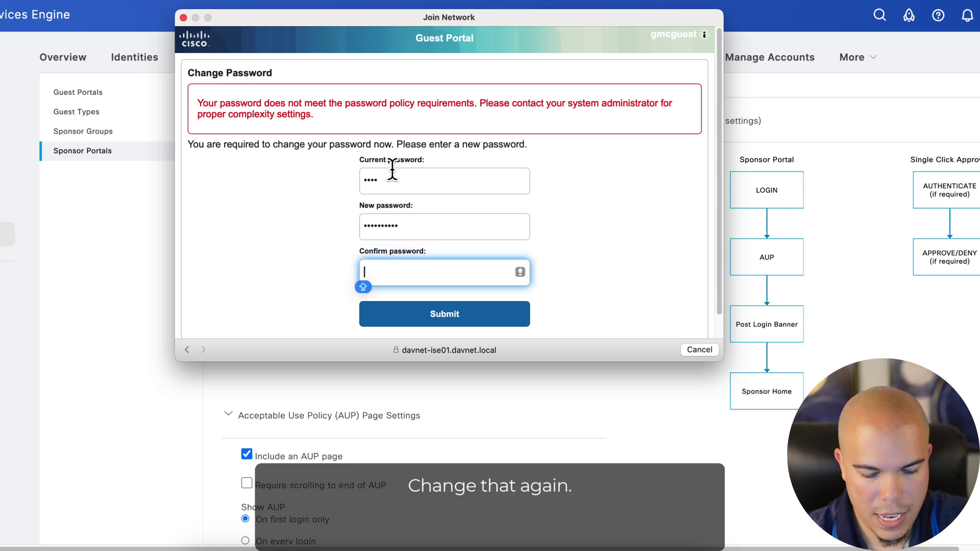
pyautogui.write('••')
pyautogui.press('BackSpace')
pyautogui.press('BackSpace')
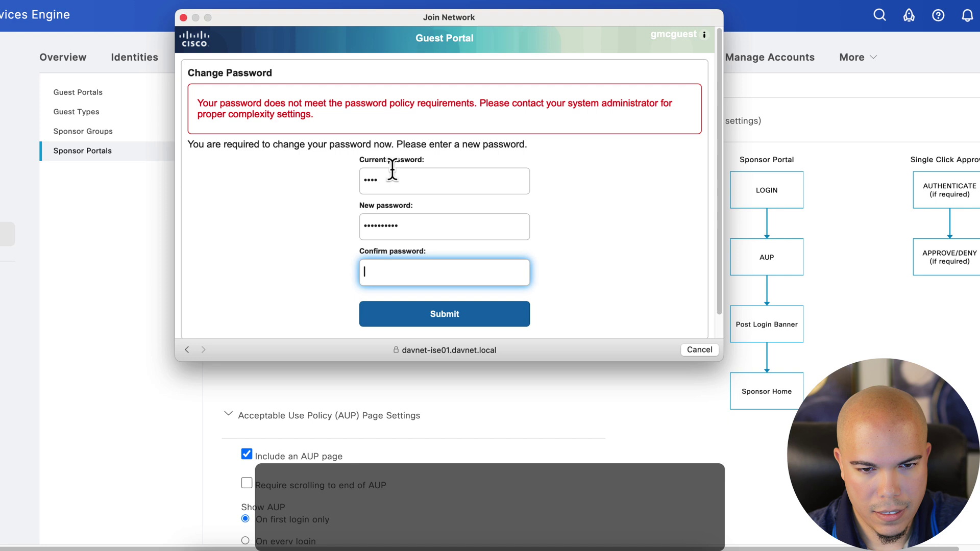
pyautogui.write('••••••••••')
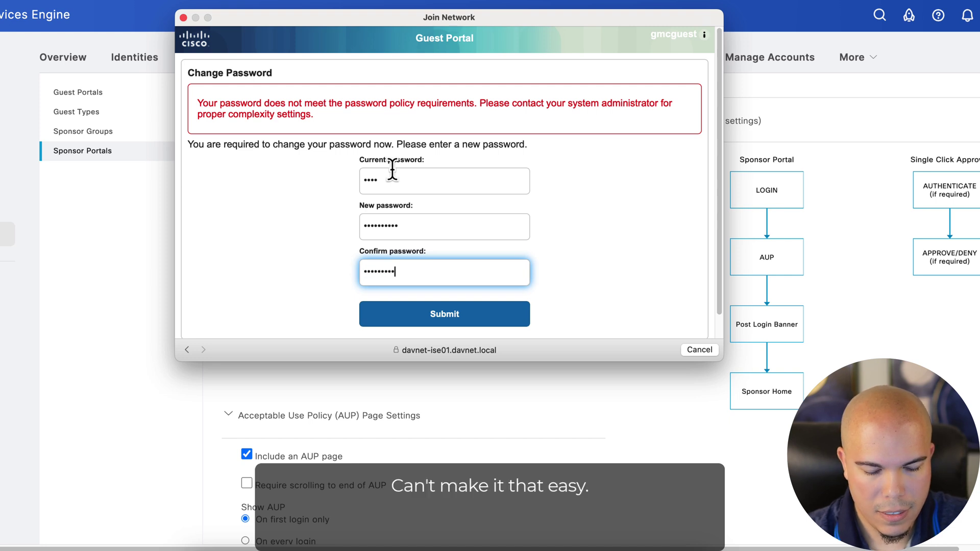
# Step: Submit the stronger guest password, continue past the welcome page, and browse the zerosandwon.blog page
pyautogui.click(454, 314)
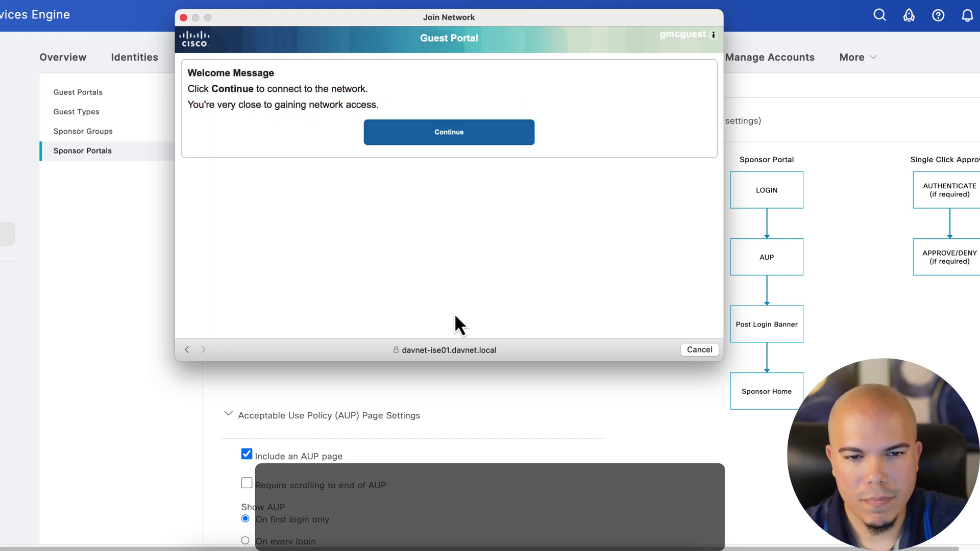
pyautogui.click(440, 139)
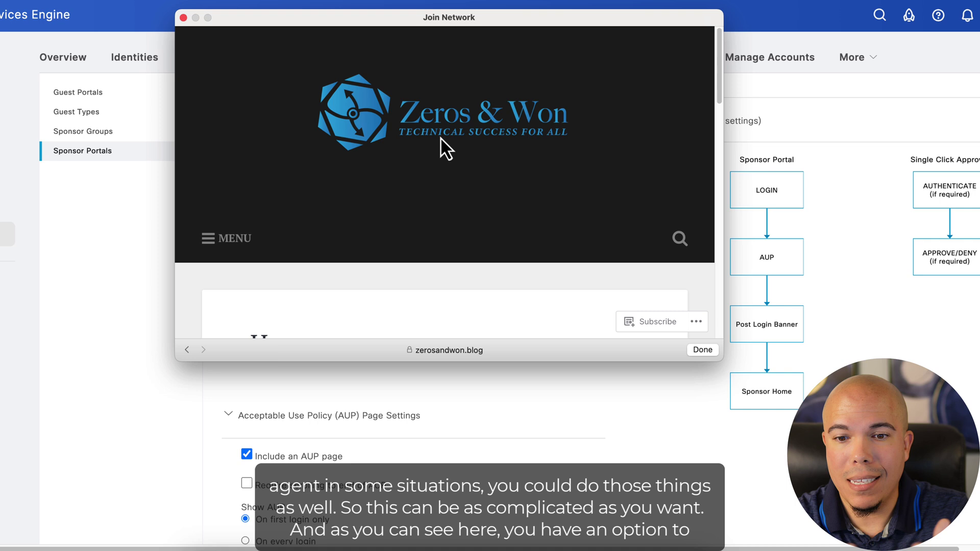
pyautogui.scroll(-4, 419, 163)
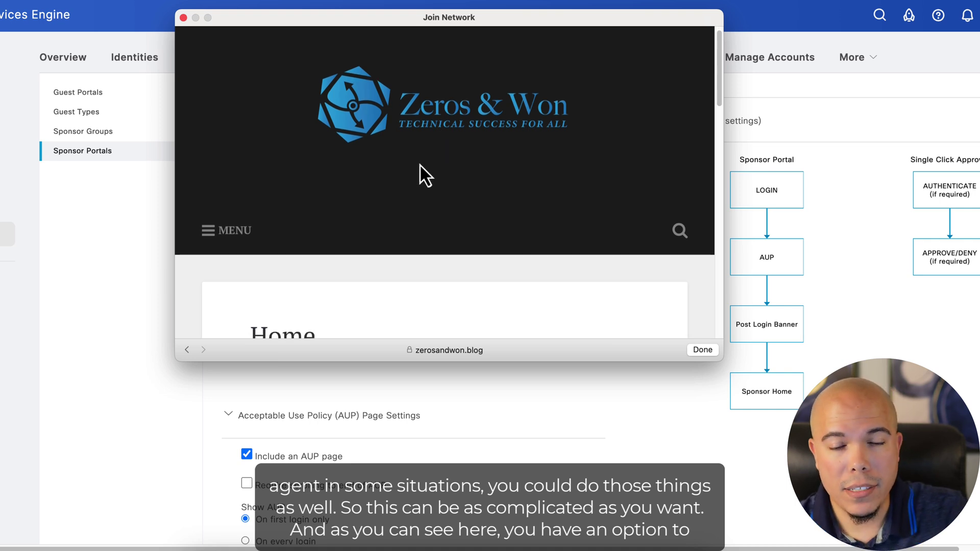
pyautogui.scroll(-5, 420, 165)
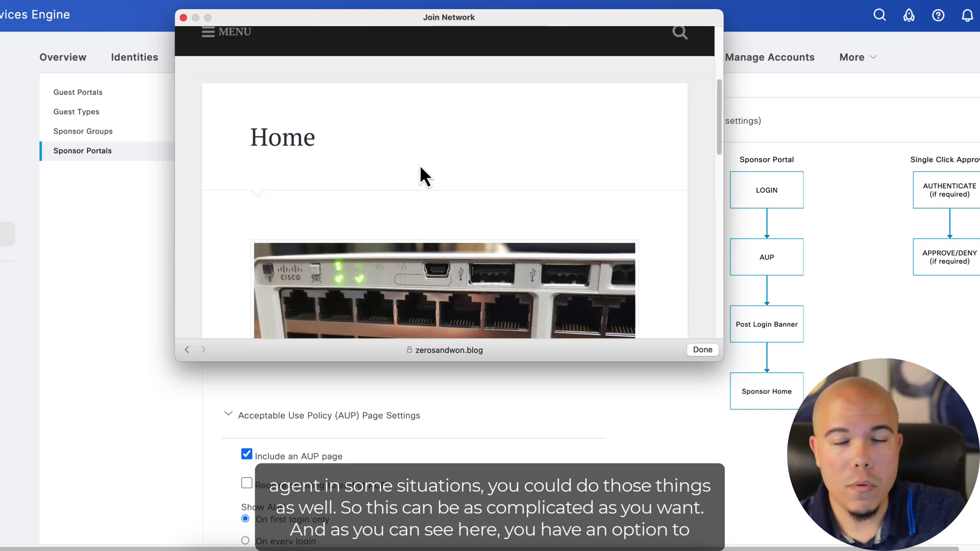
pyautogui.scroll(-2, 421, 166)
pyautogui.scroll(-1, 422, 178)
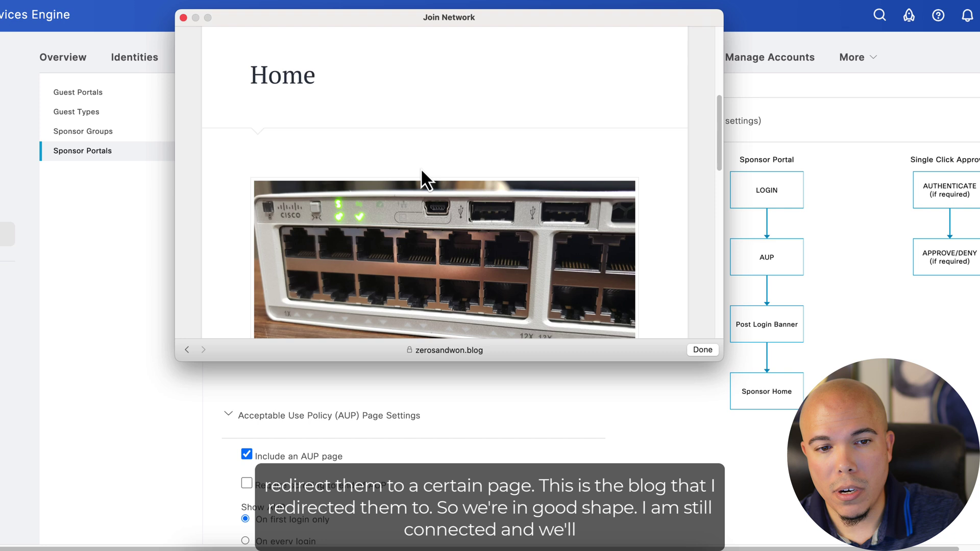
pyautogui.scroll(10, 421, 169)
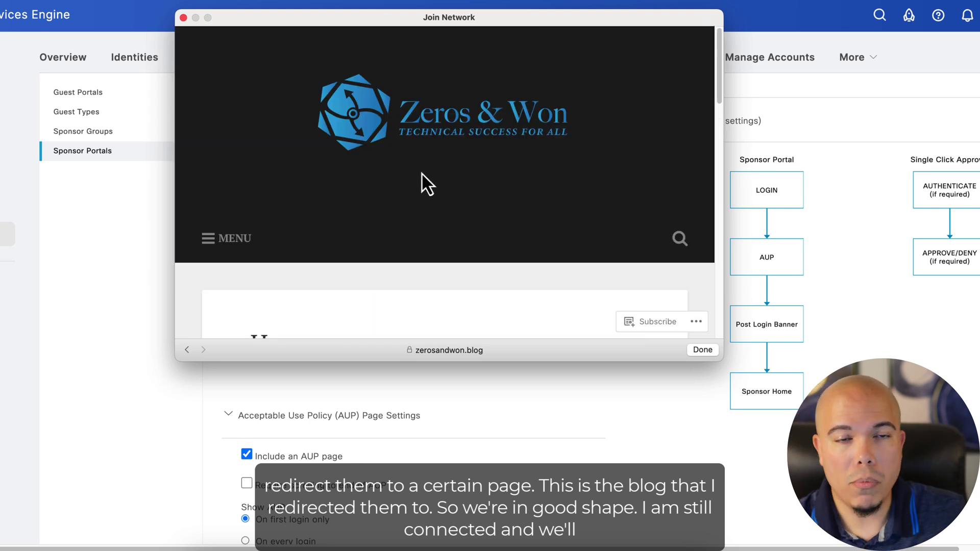
# Step: Close the captive portal and load Yahoo in a new Chrome tab to confirm internet access
pyautogui.click(697, 350)
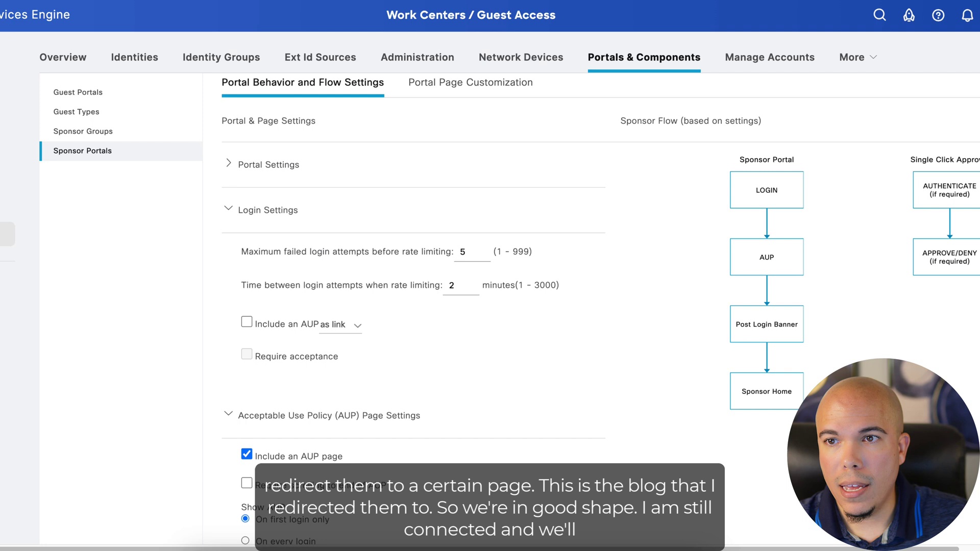
pyautogui.press('Escape')
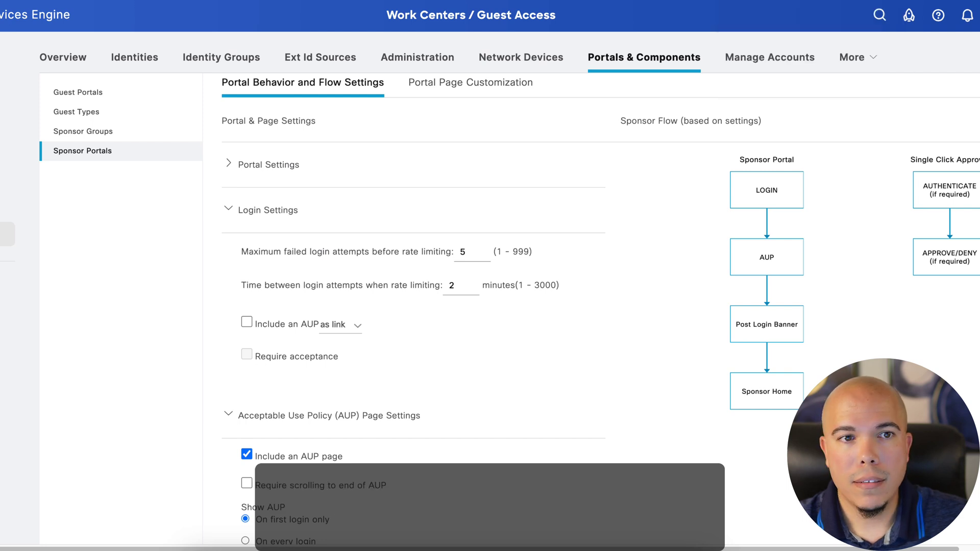
pyautogui.press('super+t')
pyautogui.write('yahoo')
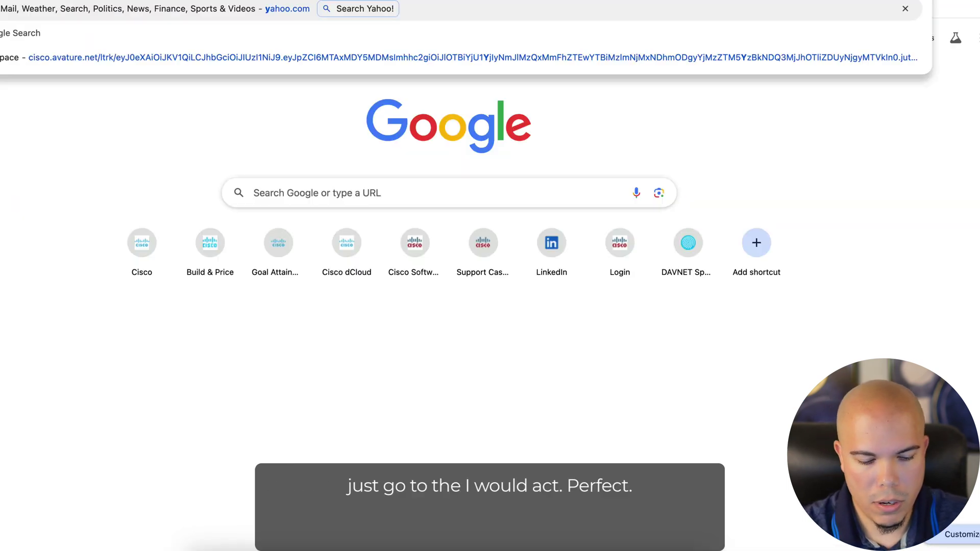
pyautogui.press('Return')
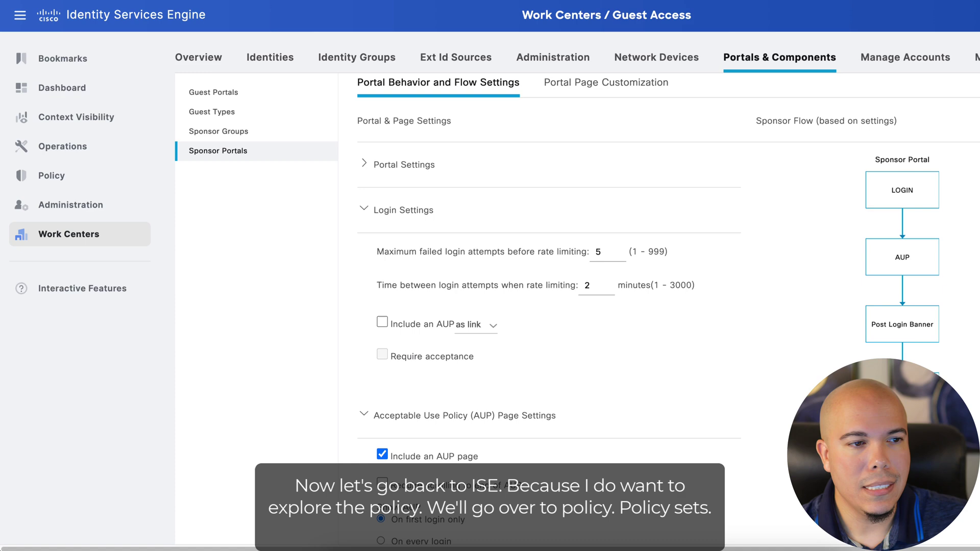
# Step: Go to Policy > Policy Sets to list the policy sets, including Lab Access - Wireless
pyautogui.moveTo(51, 175)
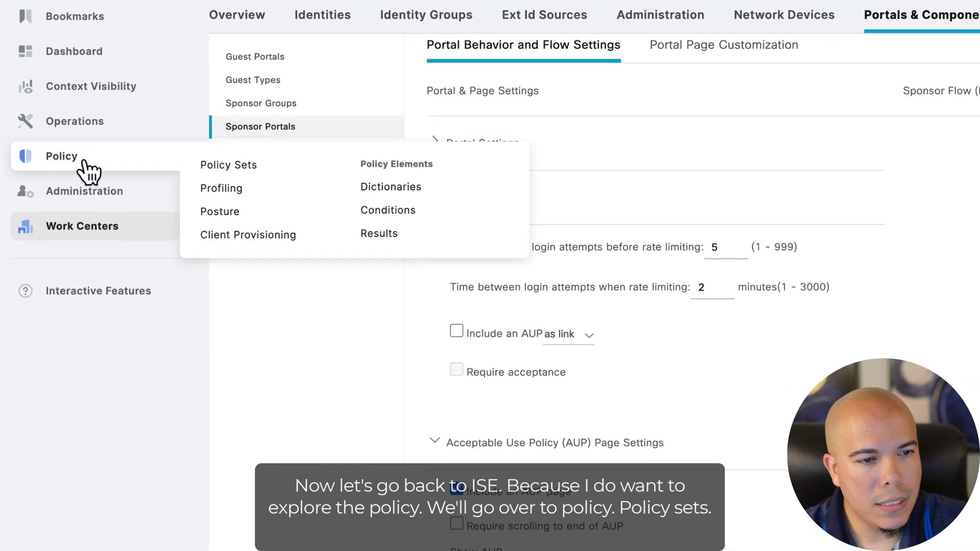
pyautogui.click(240, 163)
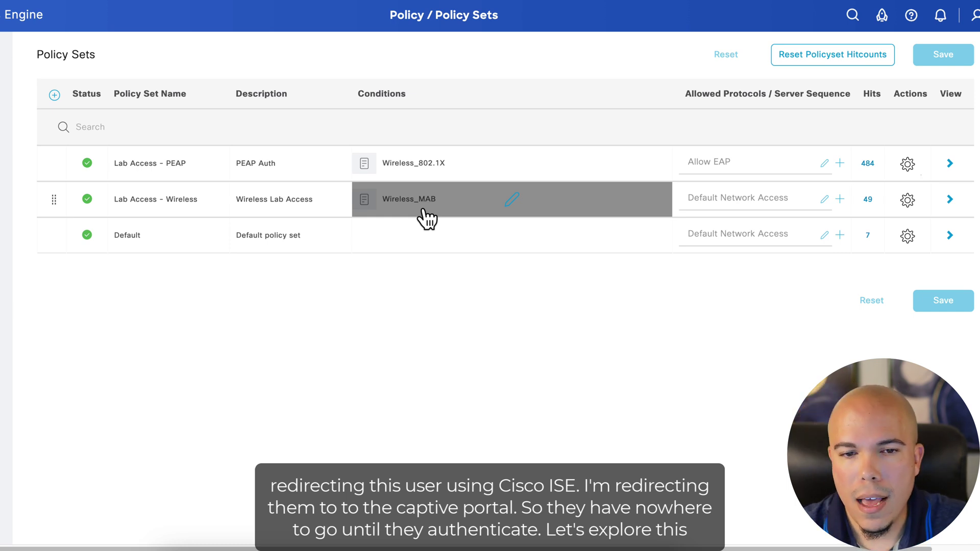
# Step: Open Lab Access - Wireless and inspect the Default authentication rule's user-not-found handling
pyautogui.click(949, 200)
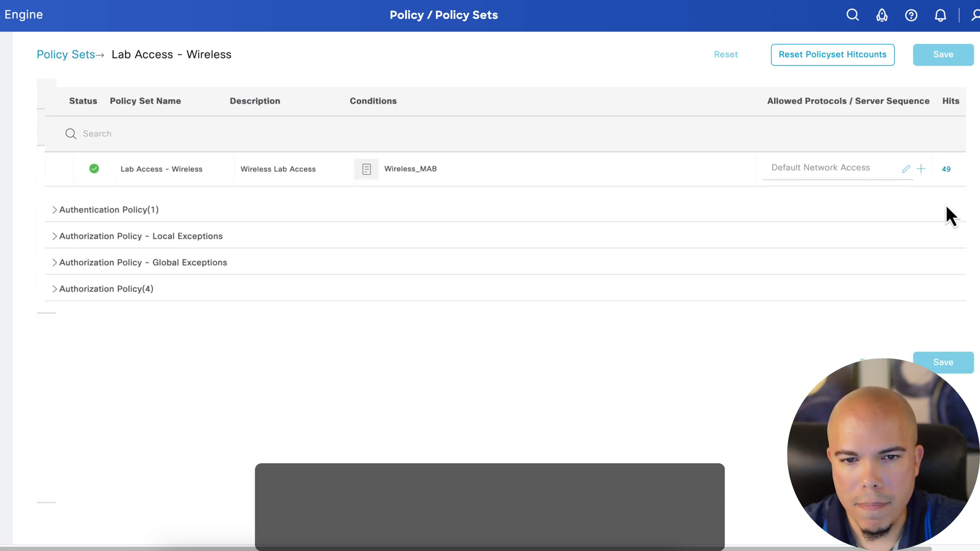
pyautogui.click(46, 212)
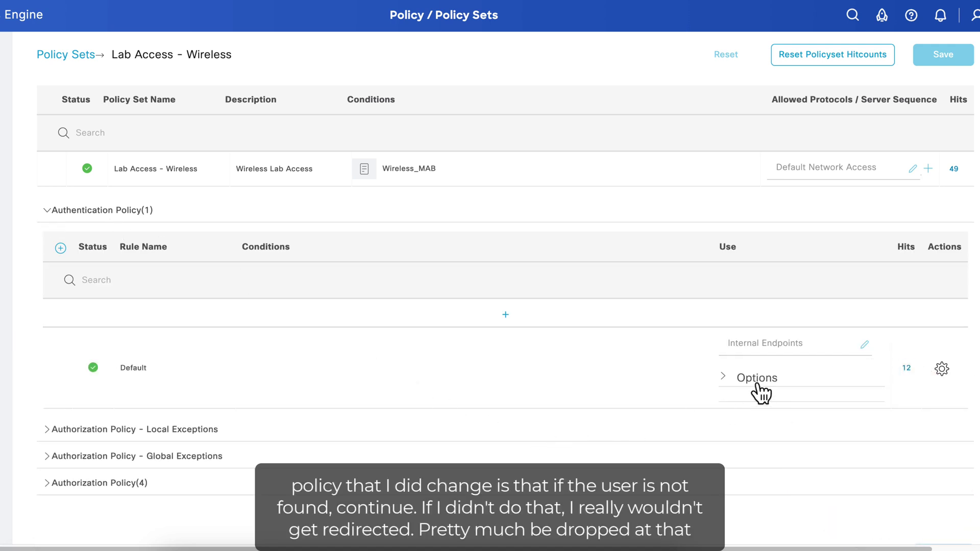
pyautogui.click(723, 377)
pyautogui.scroll(-1, 725, 400)
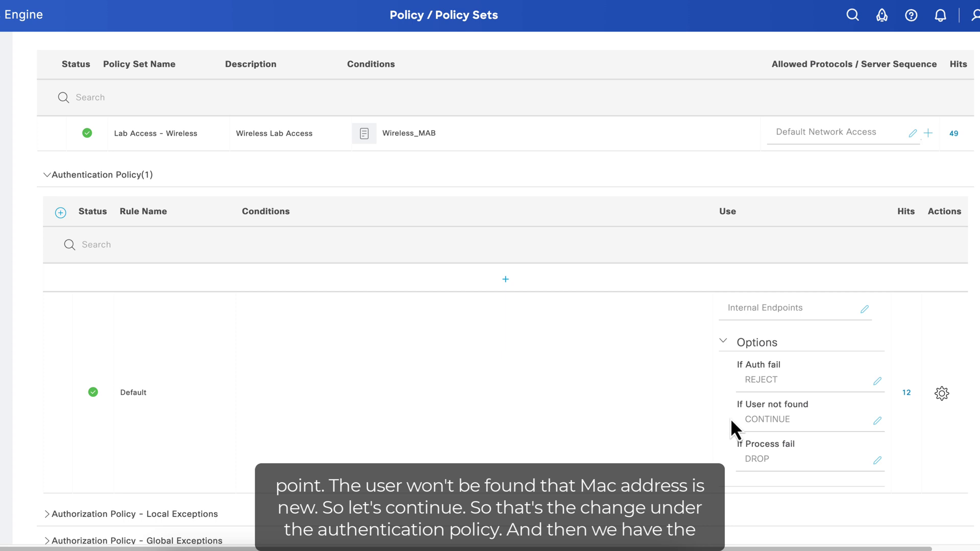
pyautogui.click(48, 175)
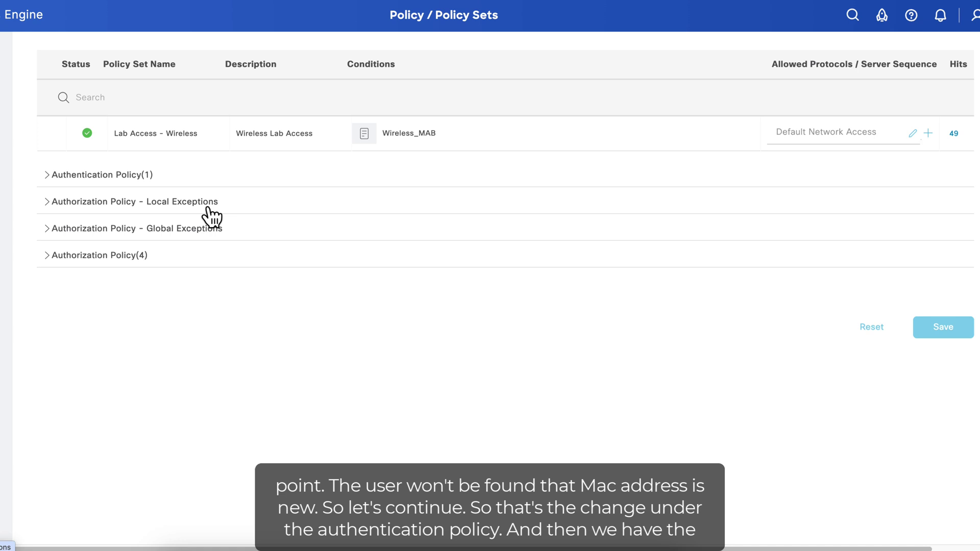
pyautogui.click(47, 255)
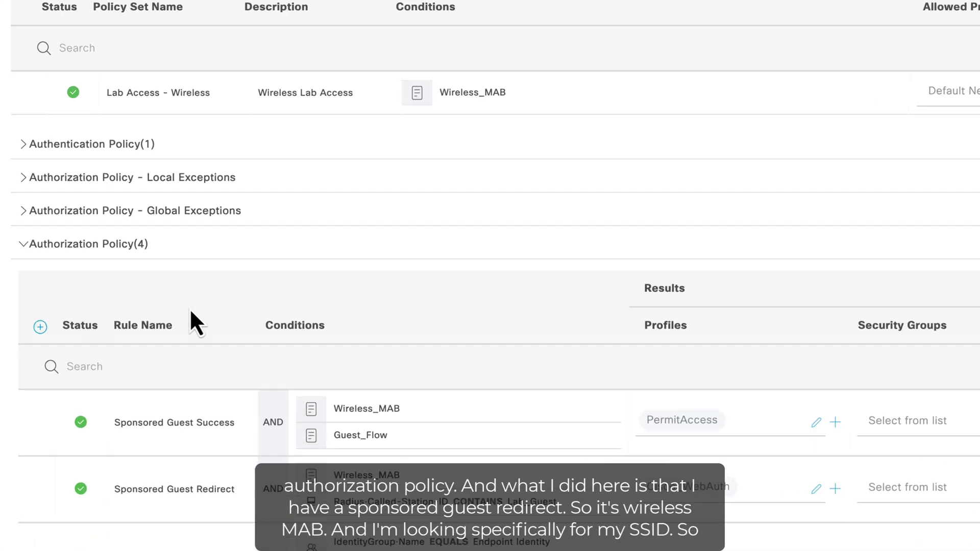
pyautogui.scroll(-3, 190, 308)
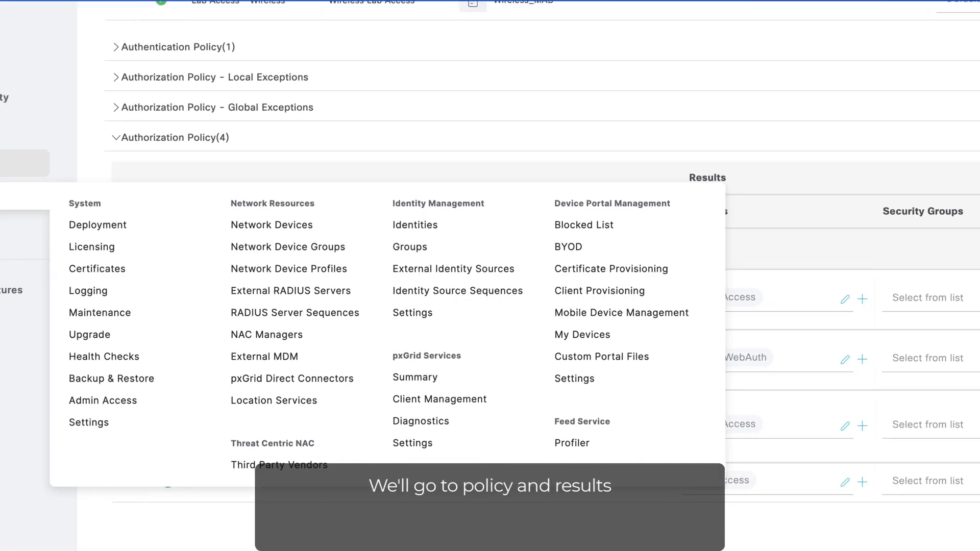
pyautogui.moveTo(53, 179)
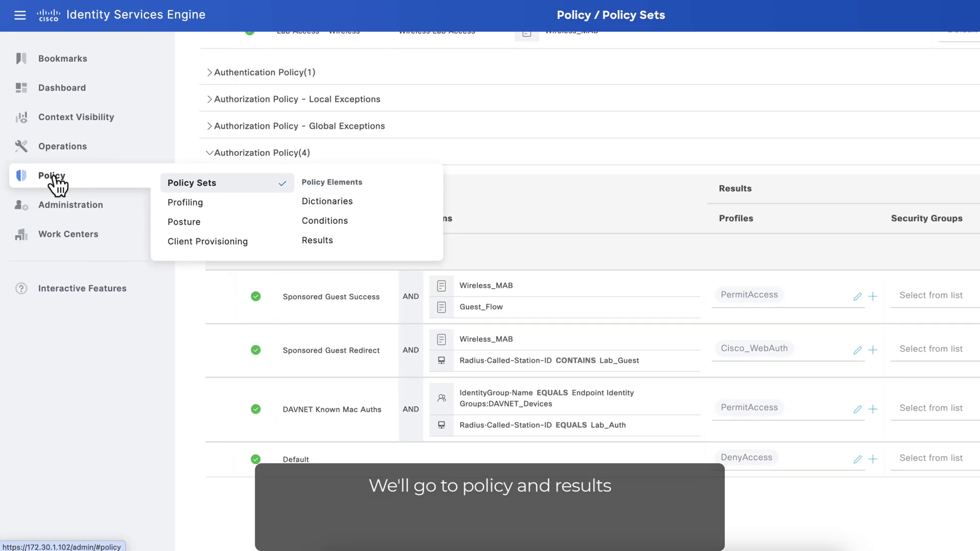
# Step: Open the Cisco_WebAuth profile from Policy > Results > Authorization > Authorization Profiles
pyautogui.click(324, 244)
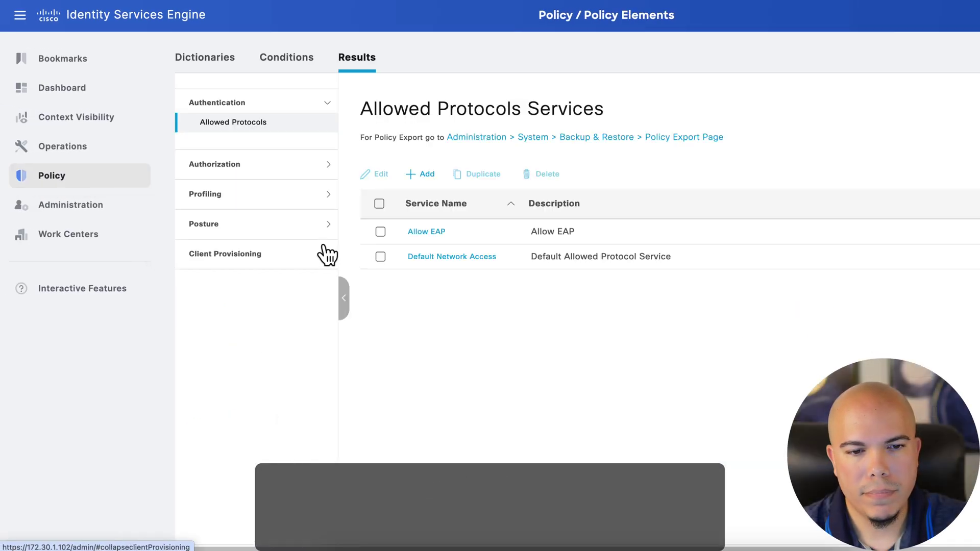
pyautogui.click(217, 164)
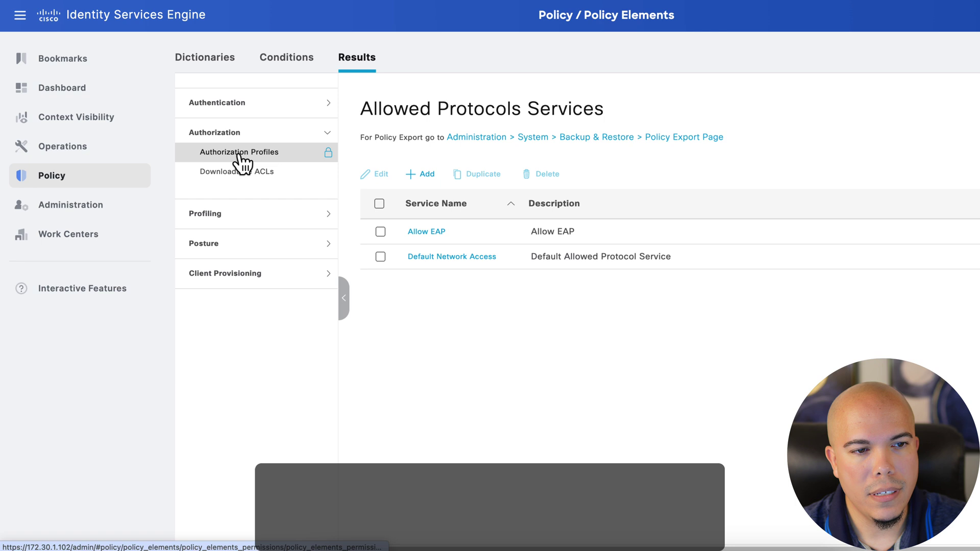
pyautogui.click(241, 163)
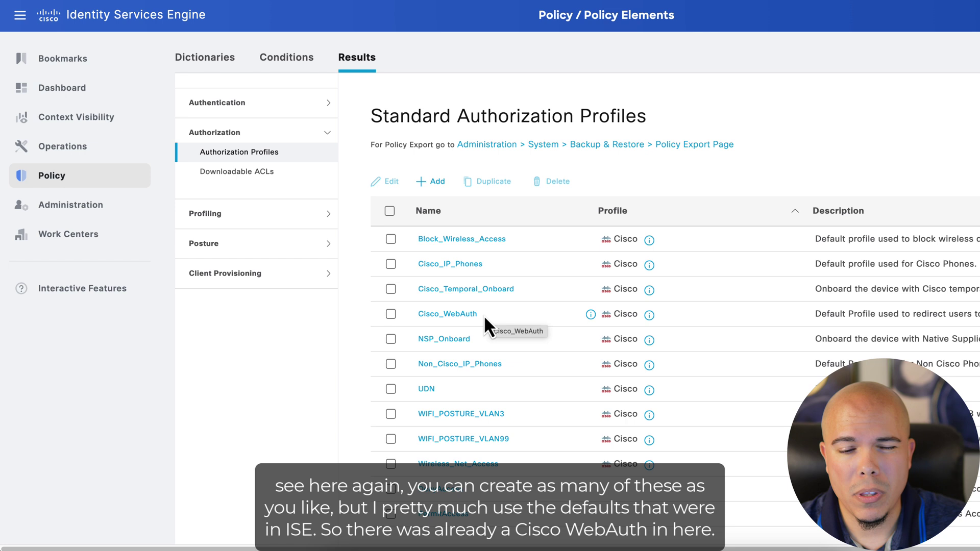
pyautogui.click(453, 315)
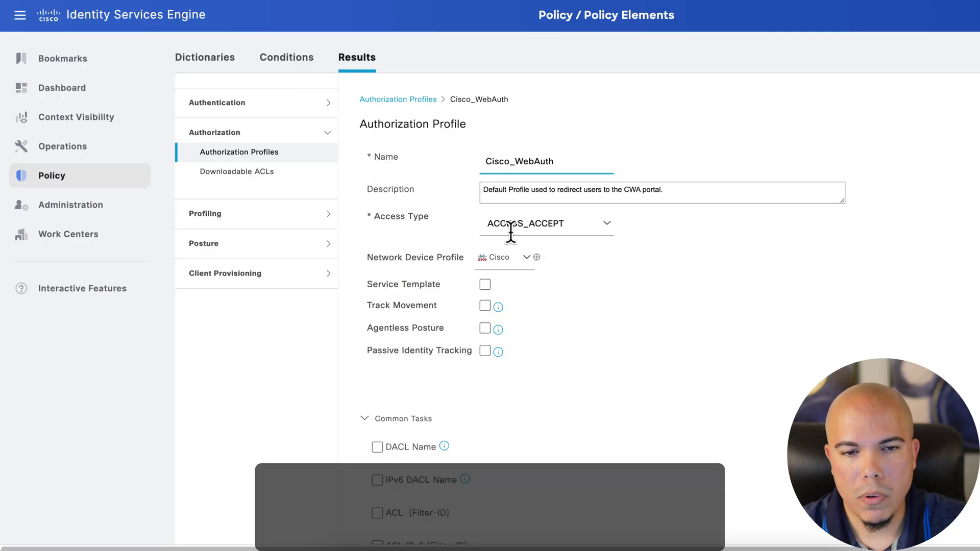
# Step: Review its Centralized Web Auth redirect using Guest_Redirect_ACL under Common Tasks
pyautogui.scroll(-1, 606, 263)
pyautogui.scroll(-5, 605, 260)
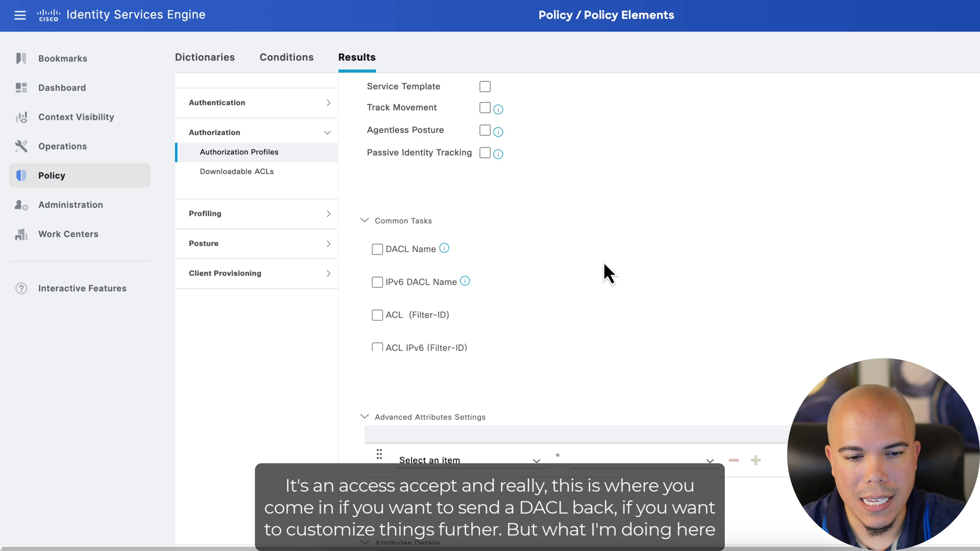
pyautogui.scroll(-2, 495, 256)
pyautogui.scroll(-3, 510, 255)
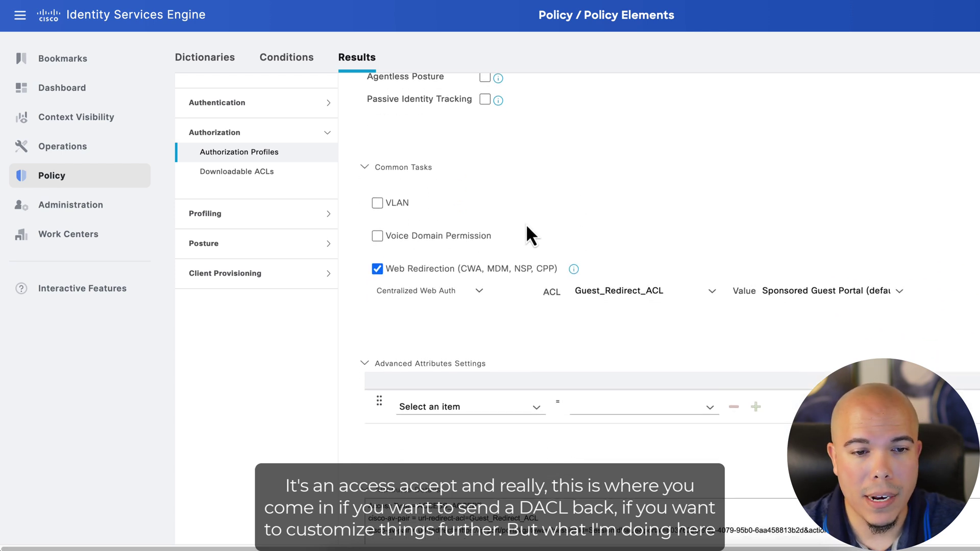
pyautogui.scroll(-2, 527, 227)
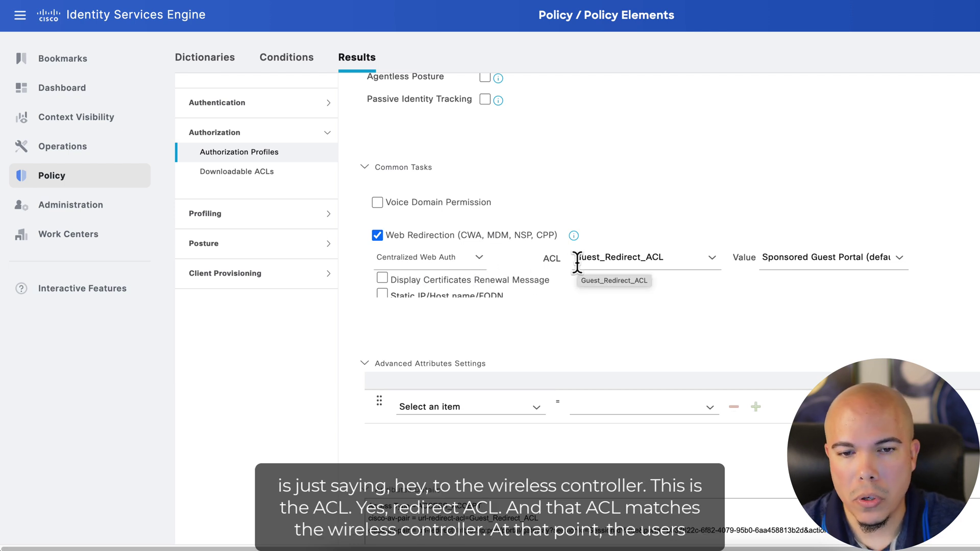
pyautogui.moveTo(574, 257); pyautogui.dragTo(662, 257)
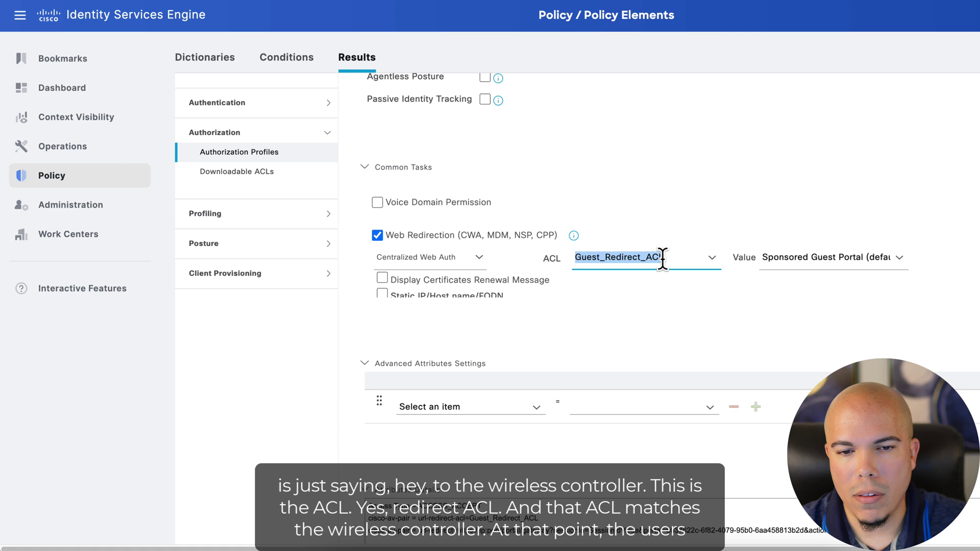
pyautogui.click(660, 258)
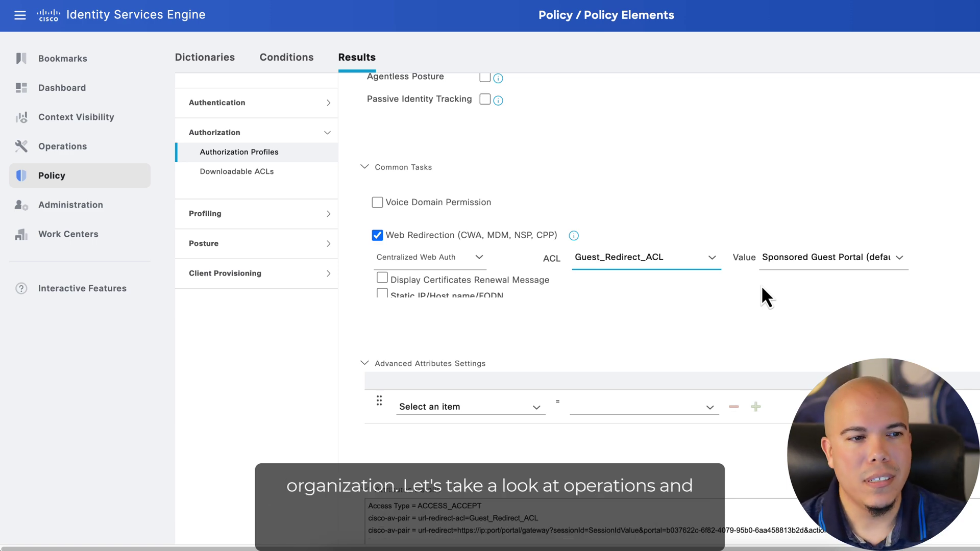
# Step: Open RADIUS Live Logs and review the guest's Sponsored Guest Success, PermitAccess authentication detail
pyautogui.moveTo(81, 148)
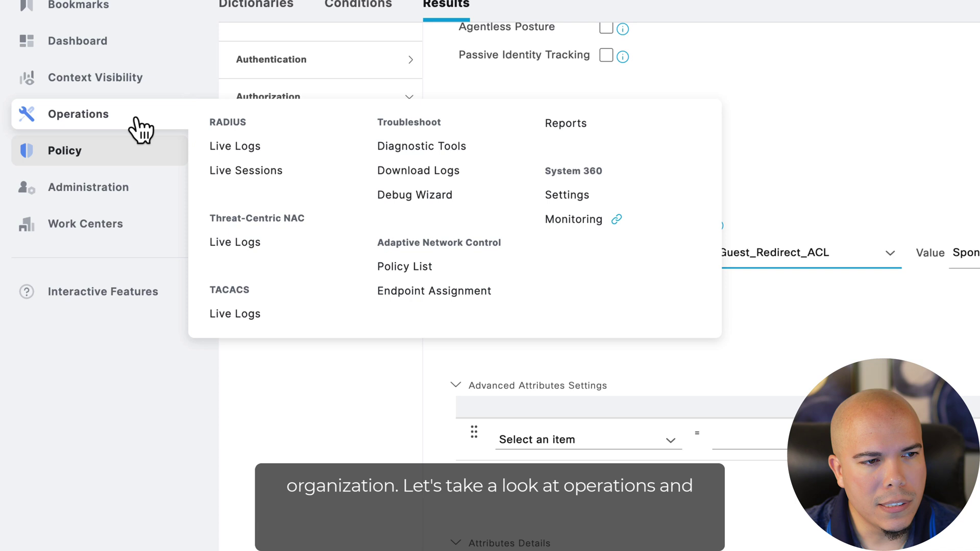
pyautogui.click(255, 148)
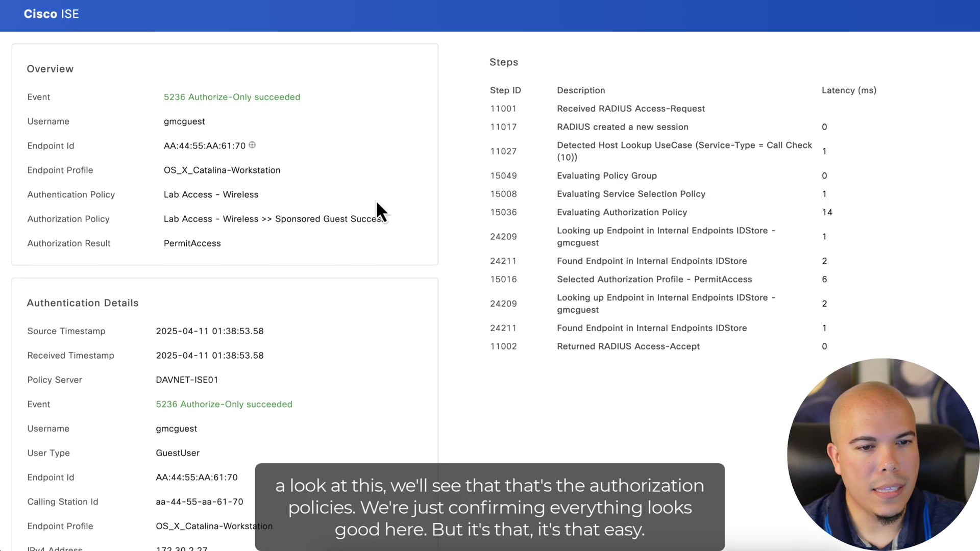
pyautogui.scroll(-5, 320, 237)
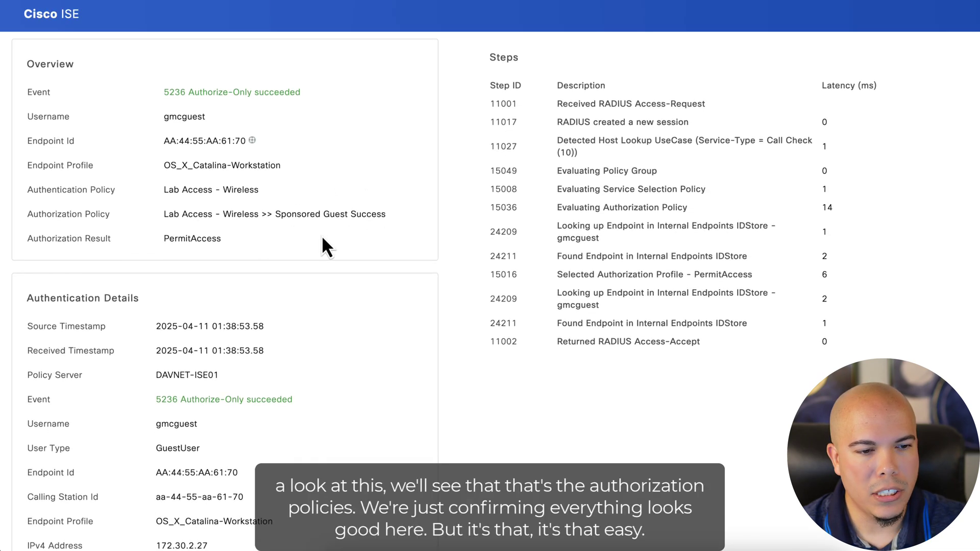
pyautogui.scroll(-10, 320, 239)
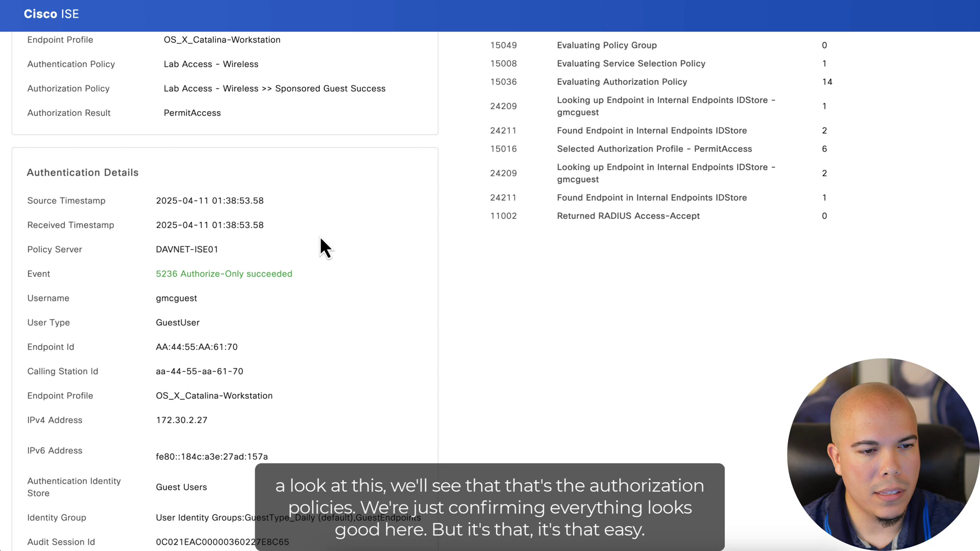
pyautogui.scroll(-6, 317, 238)
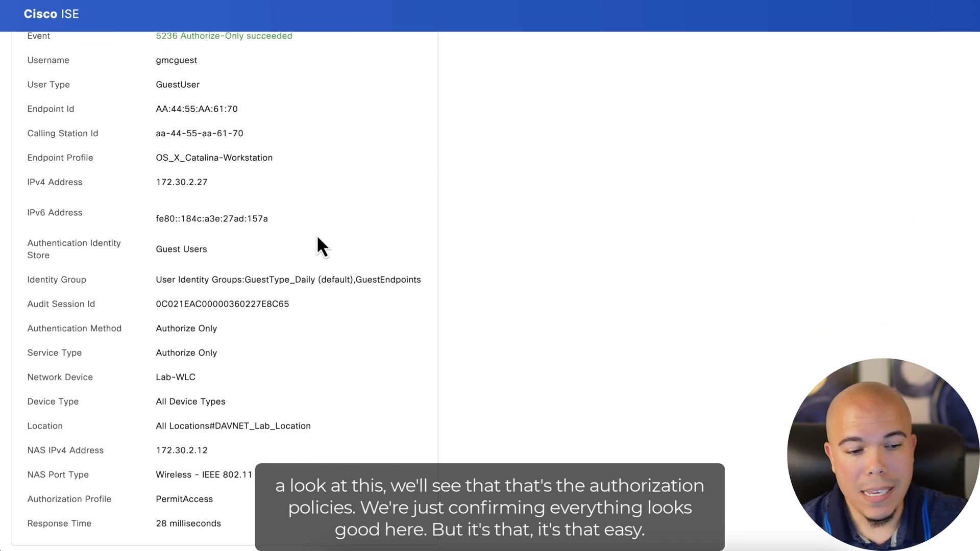